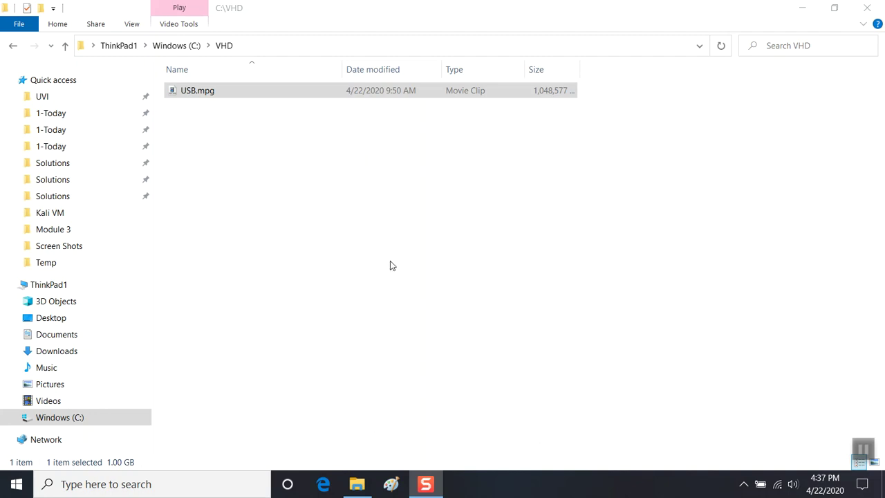
- Rename USB.mpg to USB.vhd, accept the extension-change warning, and close File Explorer
left_click(196, 97)
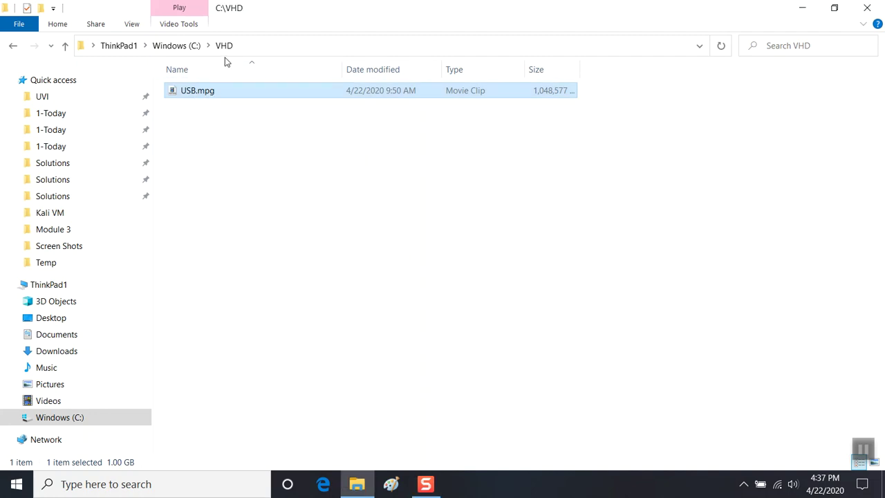
left_click(214, 95)
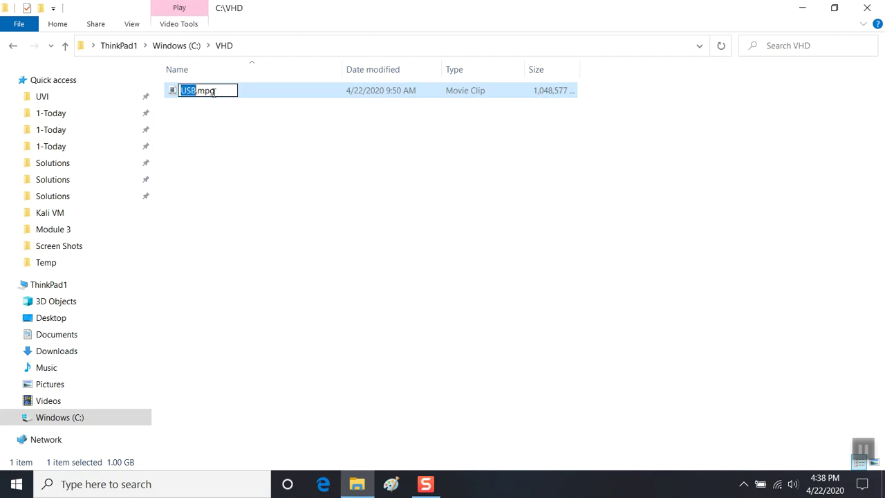
left_click(215, 91)
key("BackSpace")
key("BackSpace")
key("BackSpace")
type("v")
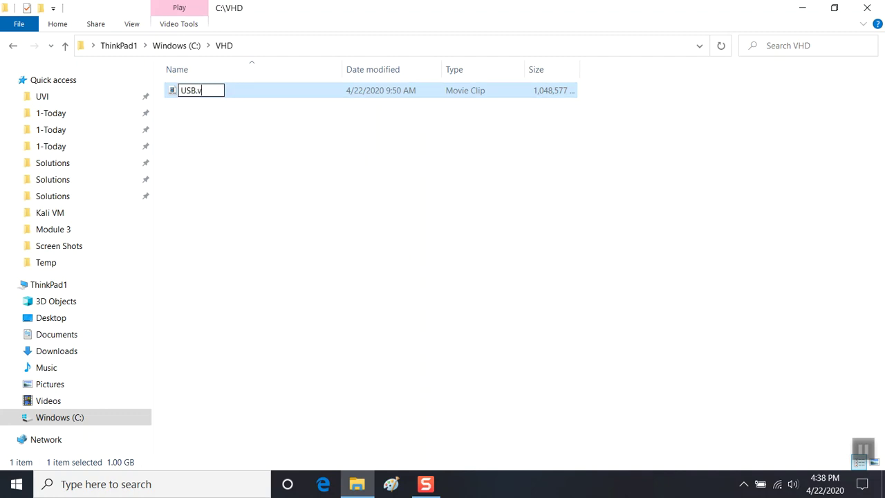
type("hd")
key("Return")
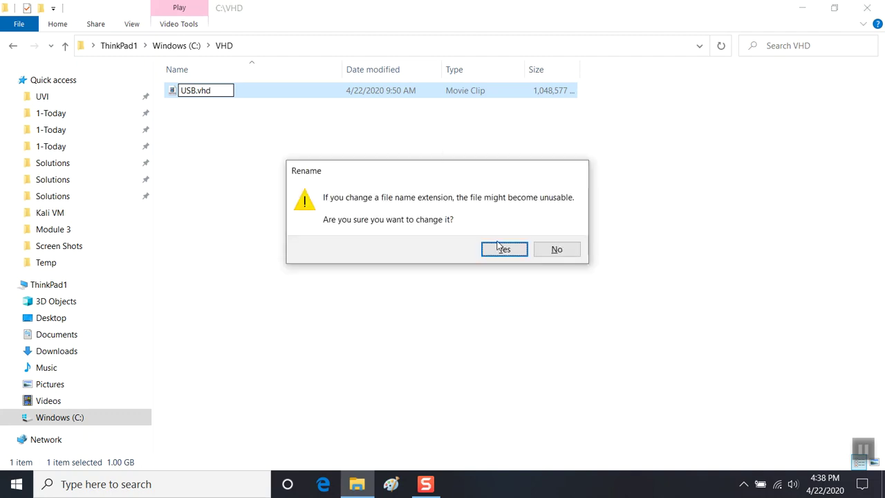
left_click(500, 251)
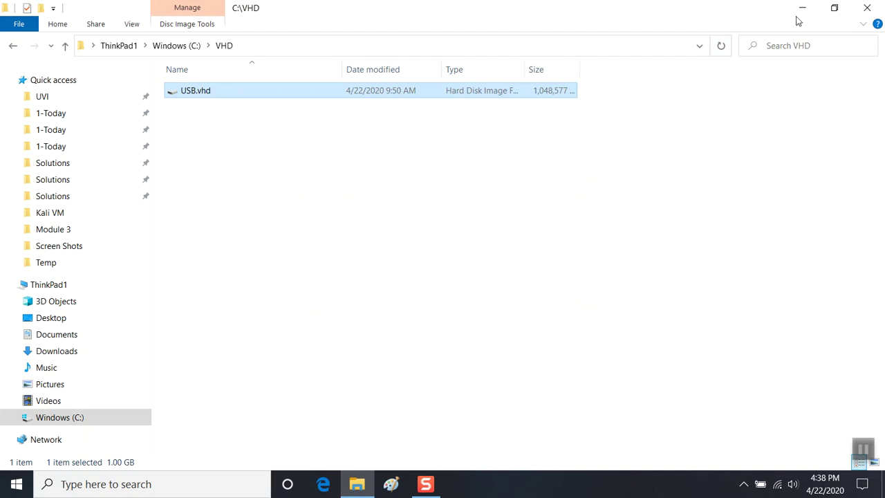
left_click(867, 8)
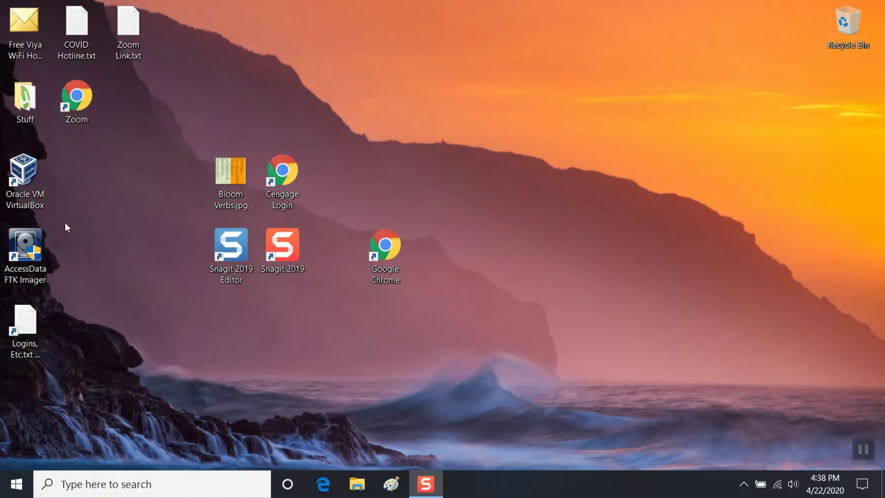
- Launch Oracle VM VirtualBox from its desktop shortcut with Run as administrator
left_click(31, 183)
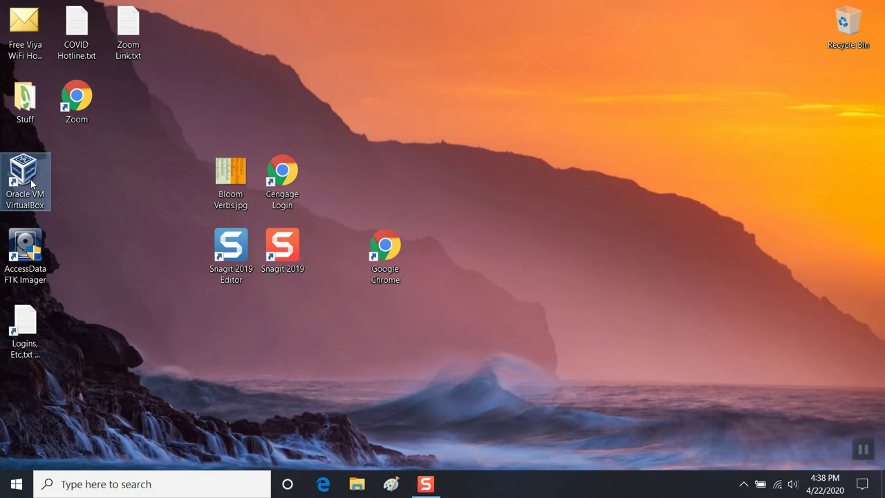
right_click(31, 184)
left_click(45, 221)
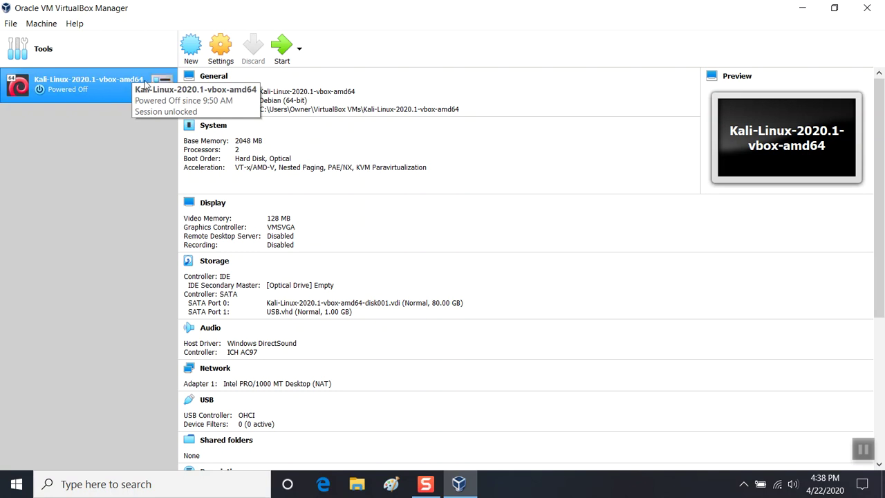
- In the Kali VM's Storage settings, remove the USB.vhd attachment from Controller: SATA
left_click(219, 54)
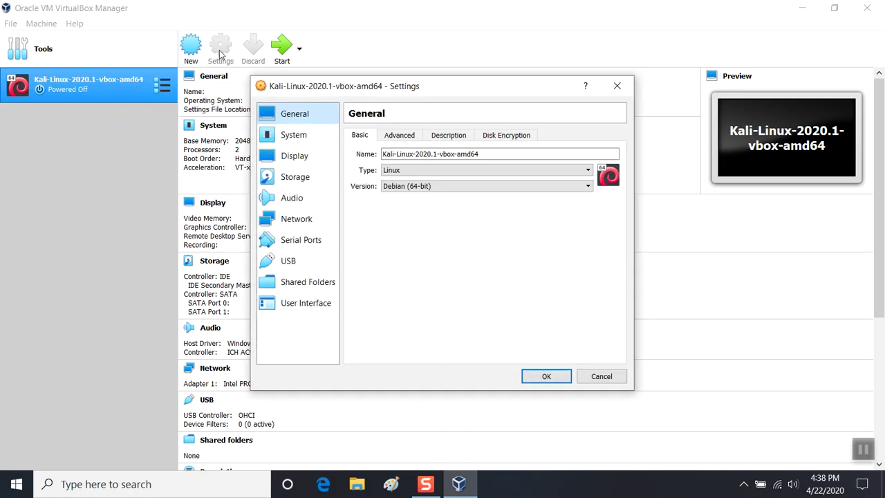
left_click(275, 262)
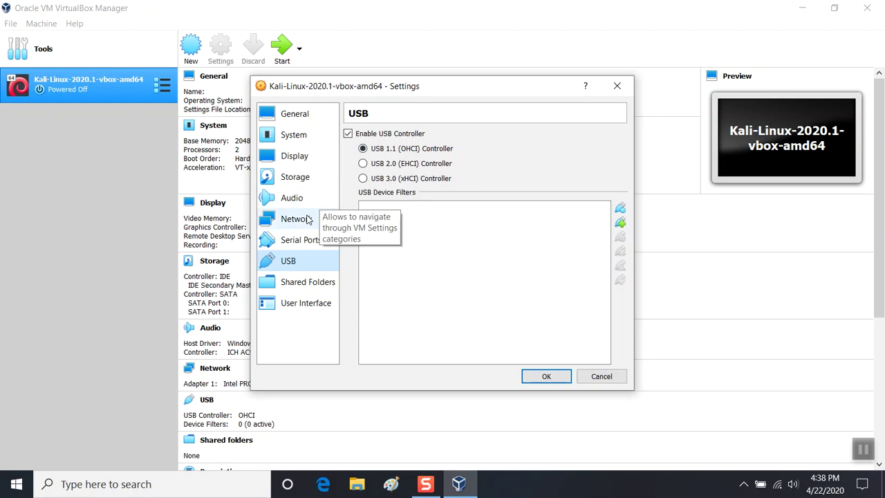
left_click(305, 186)
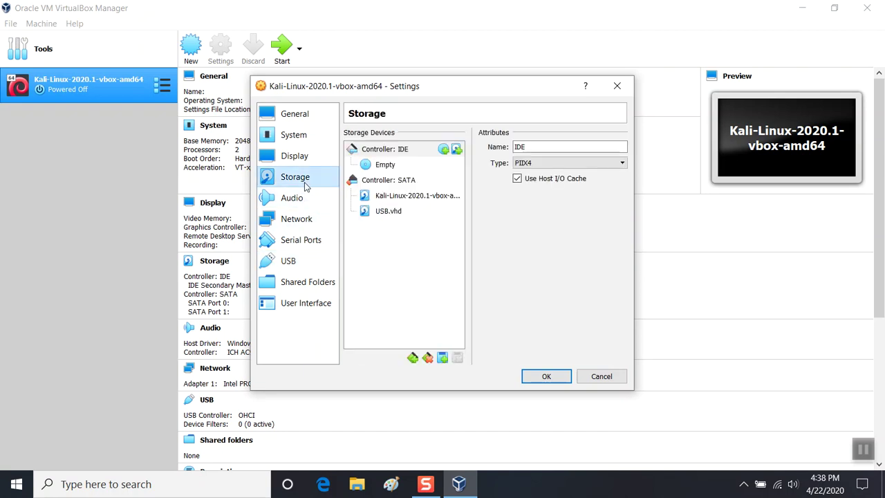
left_click(380, 215)
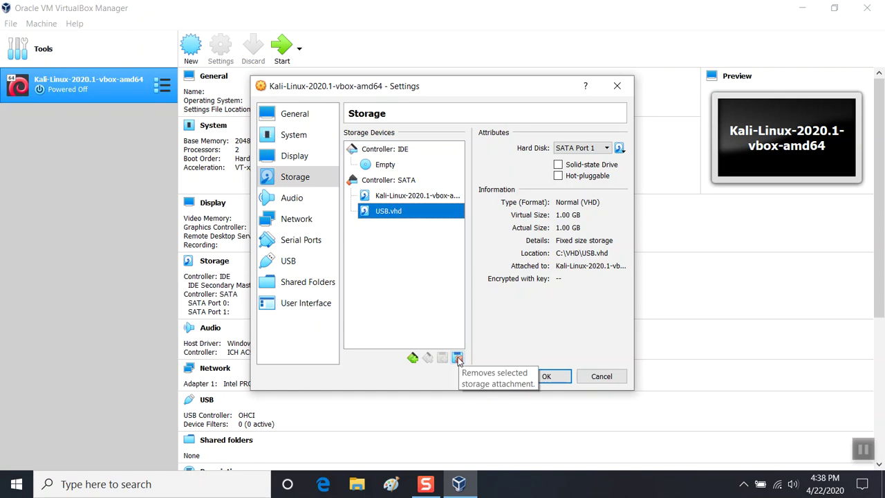
left_click(458, 358)
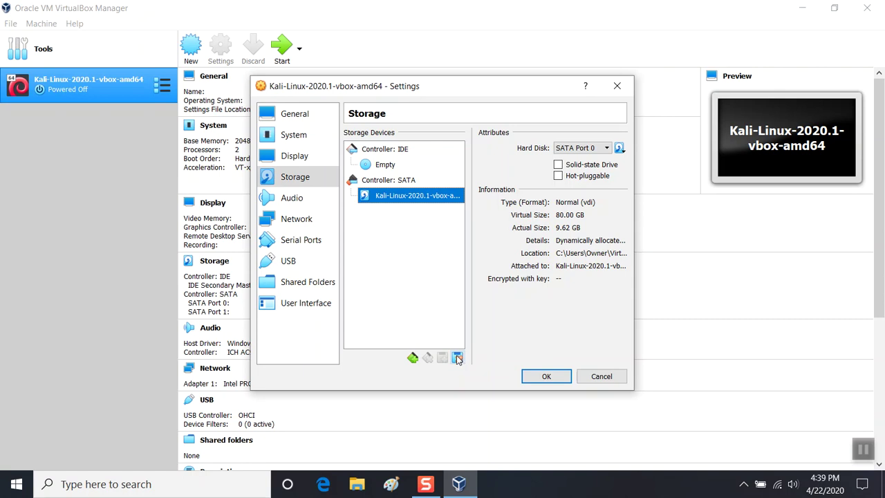
left_click(401, 180)
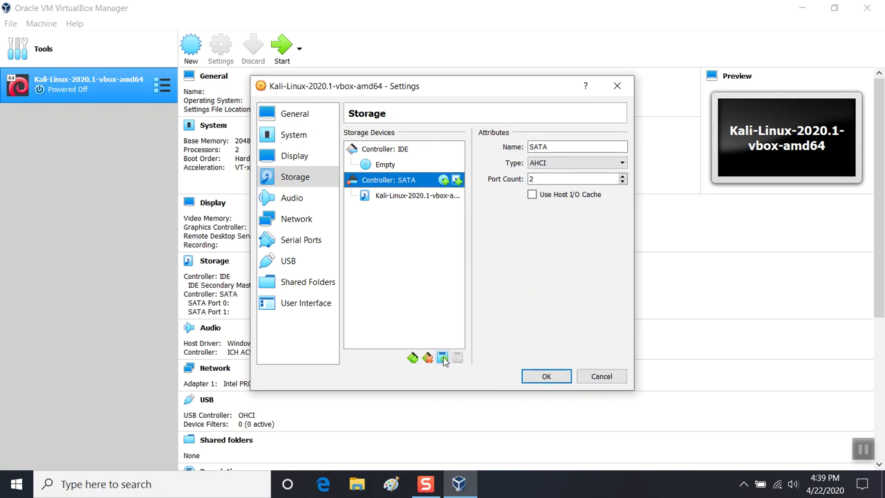
left_click(442, 358)
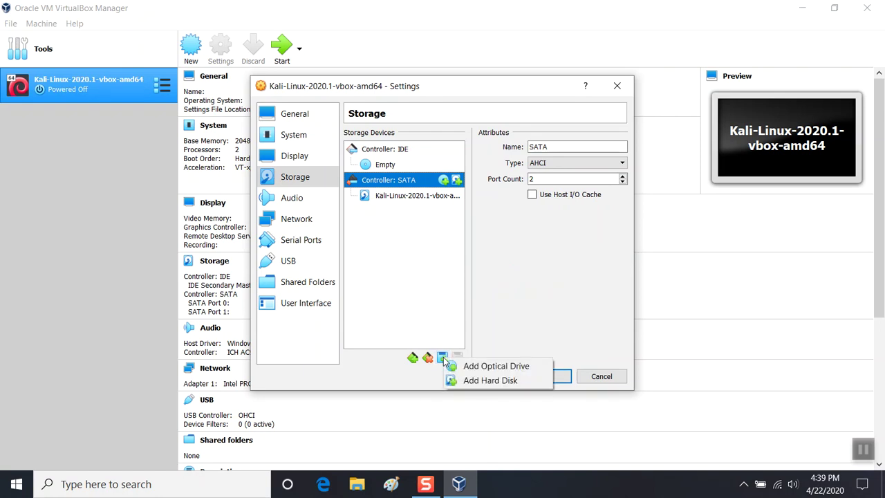
- Add the existing disk file C:\VHD\USB.vhd to the hard disk selector list
left_click(471, 381)
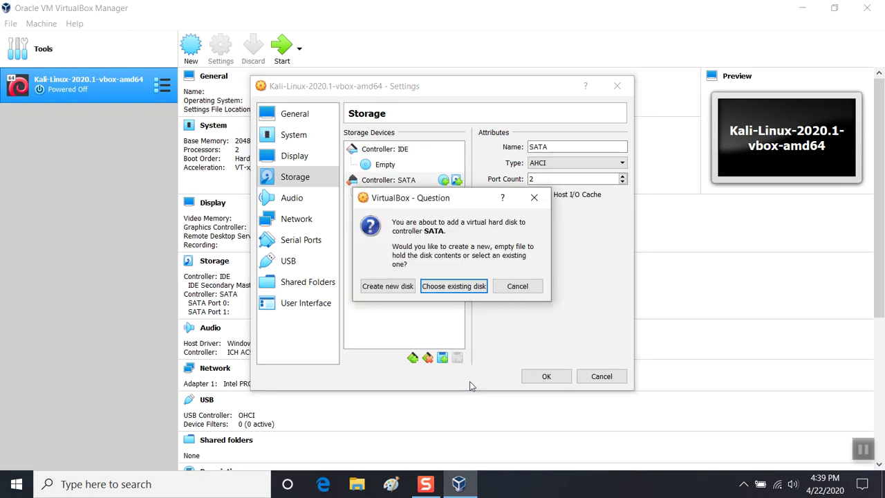
left_click(458, 286)
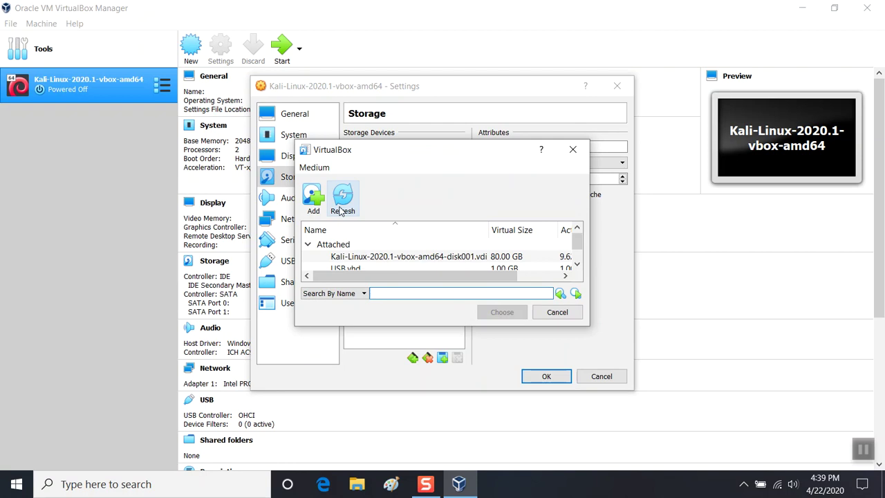
left_click(314, 197)
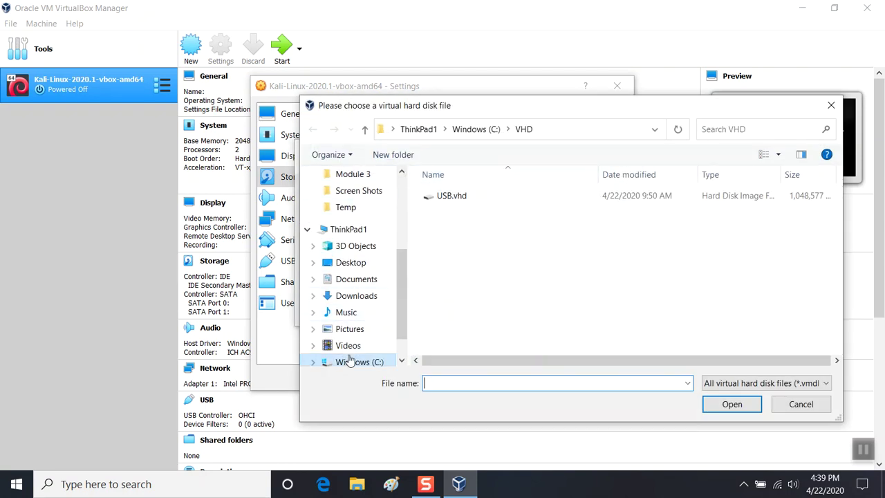
left_click(363, 300)
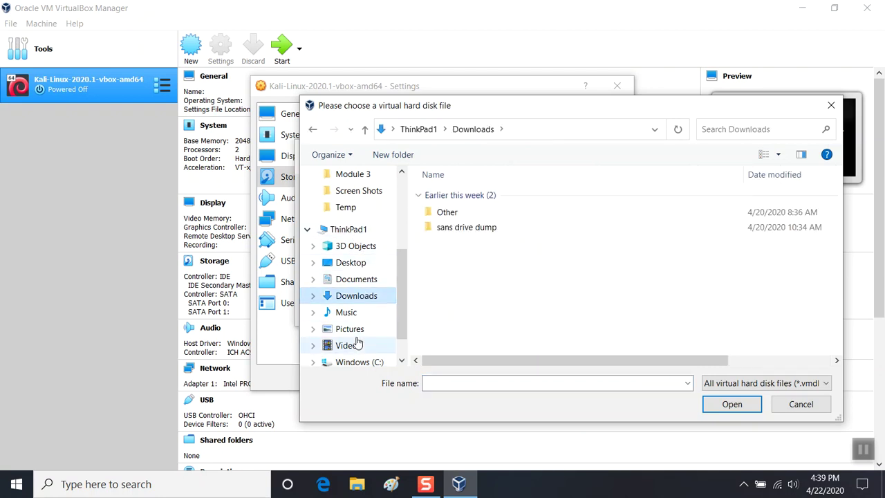
left_click(357, 365)
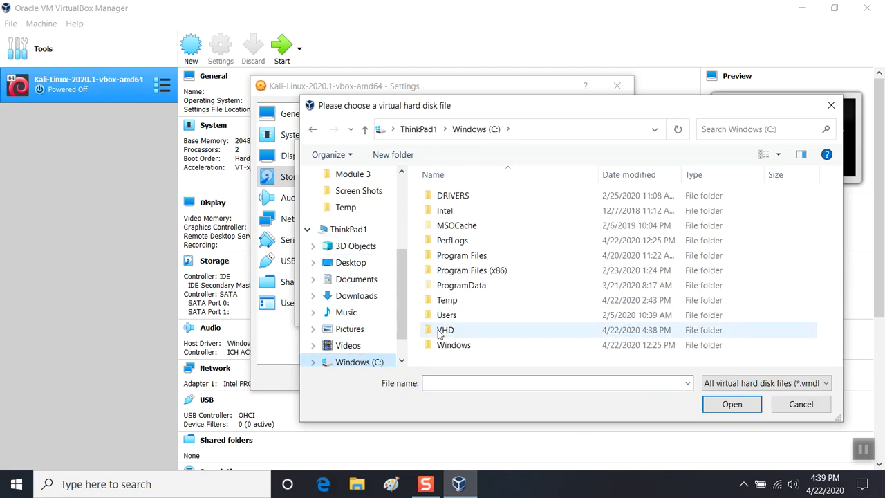
double_click(441, 328)
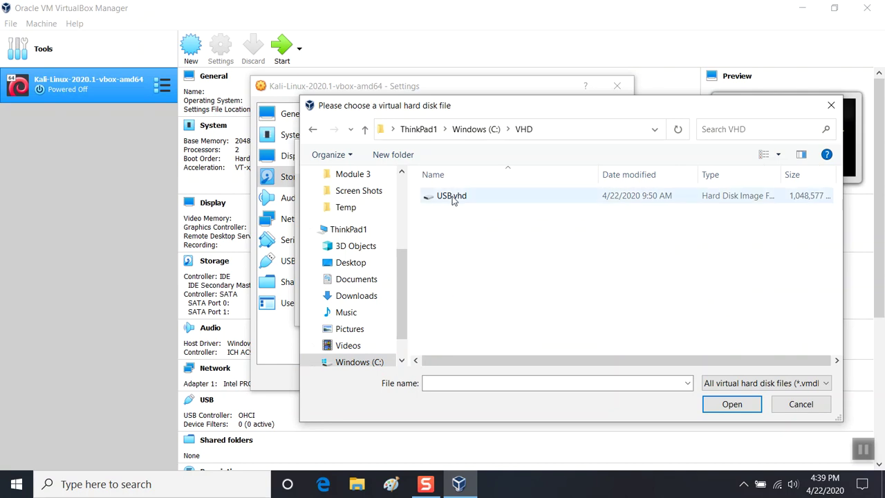
double_click(451, 199)
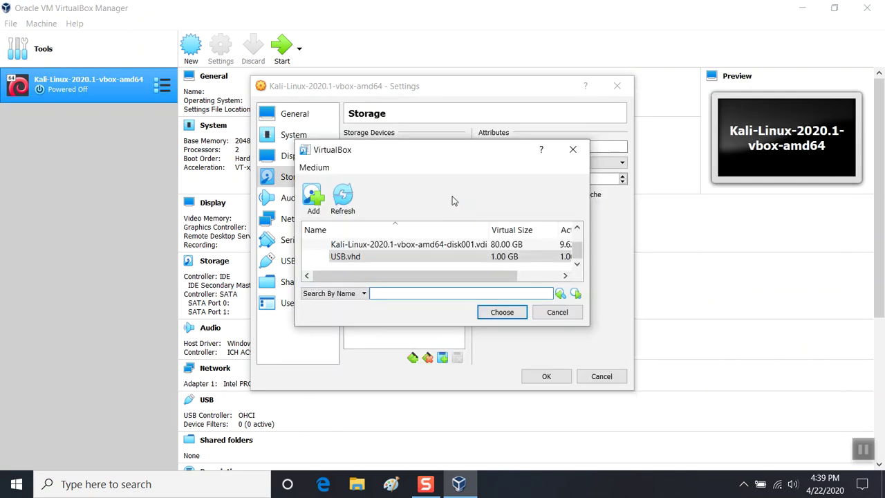
- Attach USB.vhd to the SATA controller and save the settings with OK
left_click(405, 248)
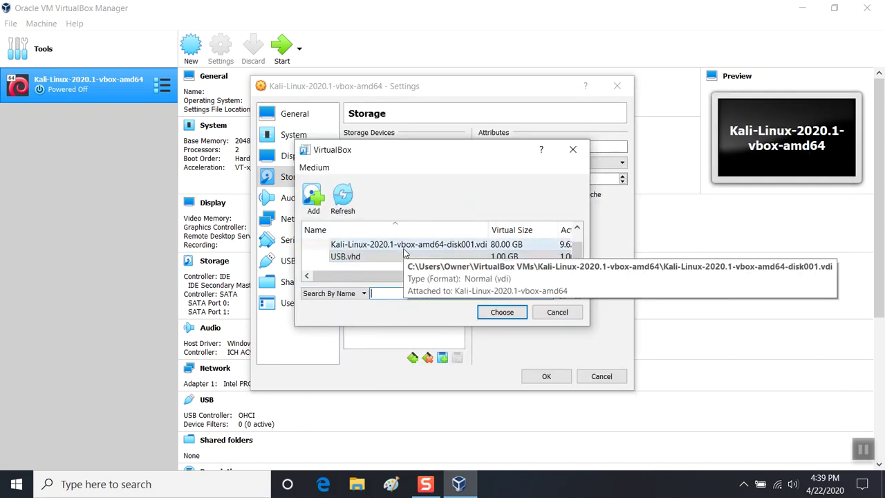
left_click(405, 261)
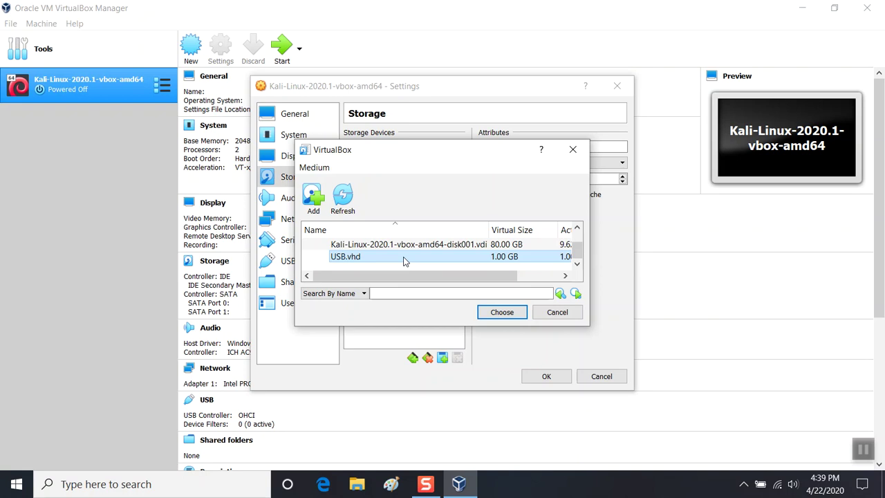
left_click(496, 312)
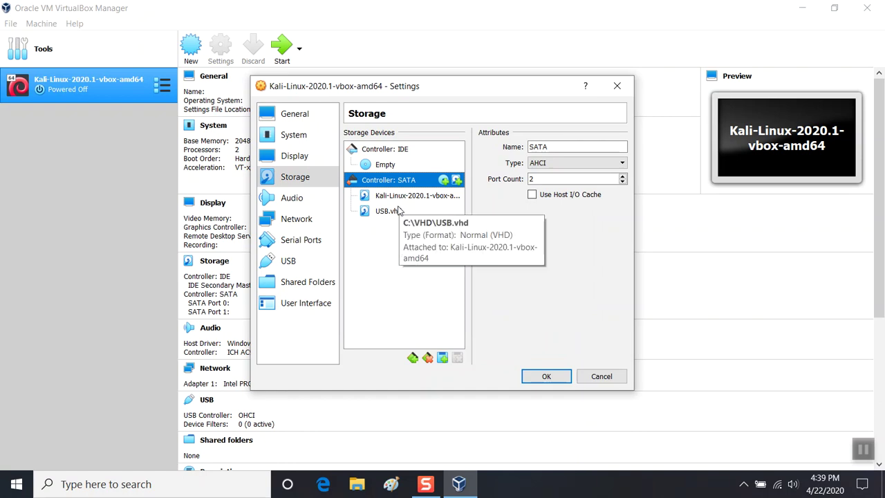
left_click(537, 376)
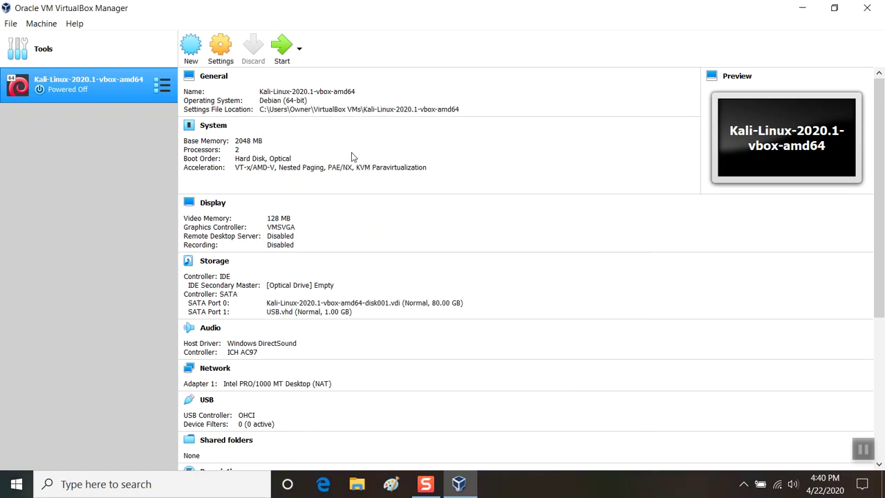
- Start the Kali VM, dismiss the capture notices, and let it boot to the login screen
left_click(280, 46)
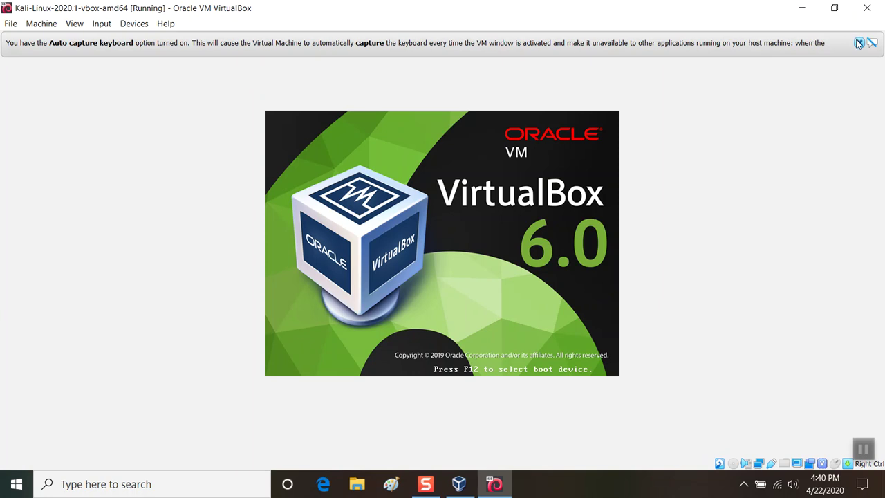
left_click(858, 43)
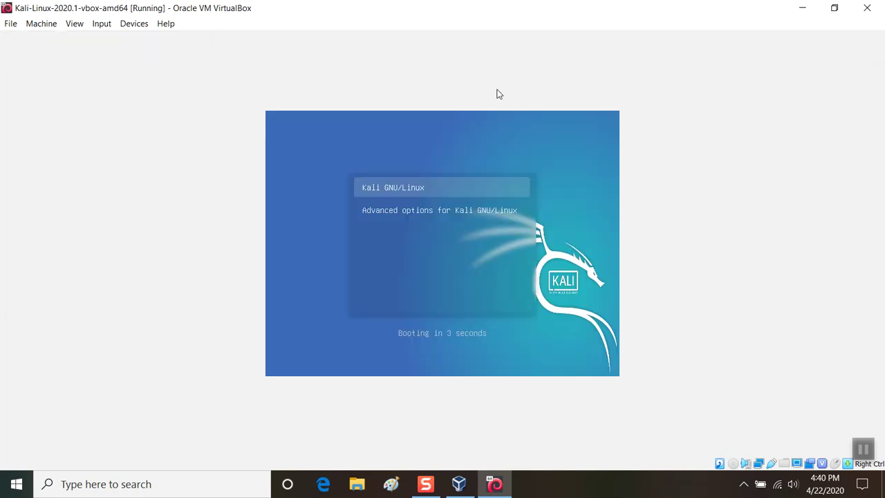
left_click(419, 174)
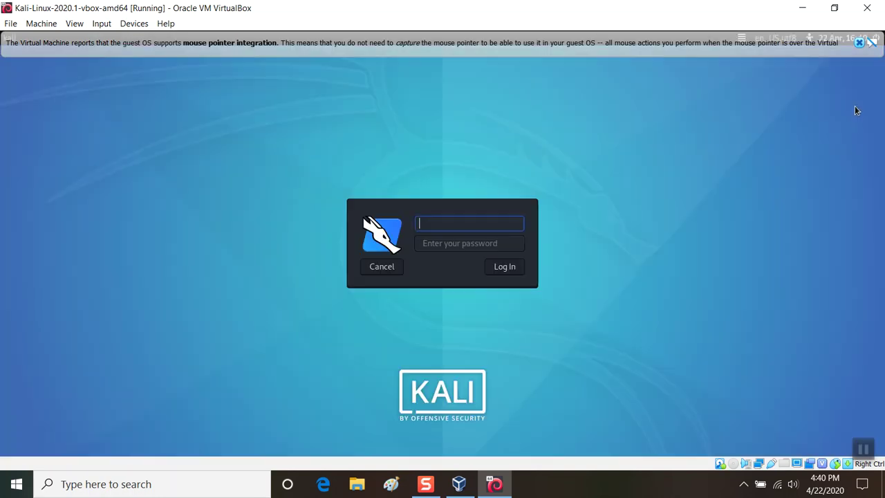
left_click(859, 43)
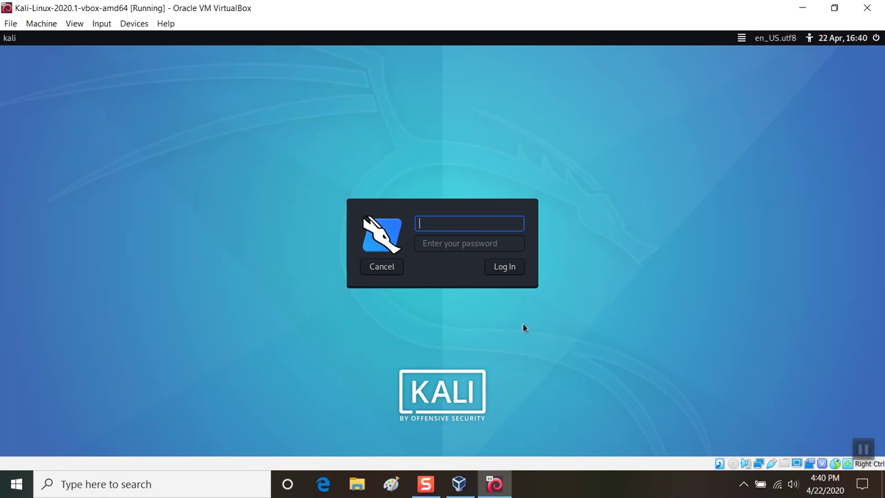
- Sign in to Kali with the account username and password to reach the desktop
type("kali")
key("Tab")
type("kali")
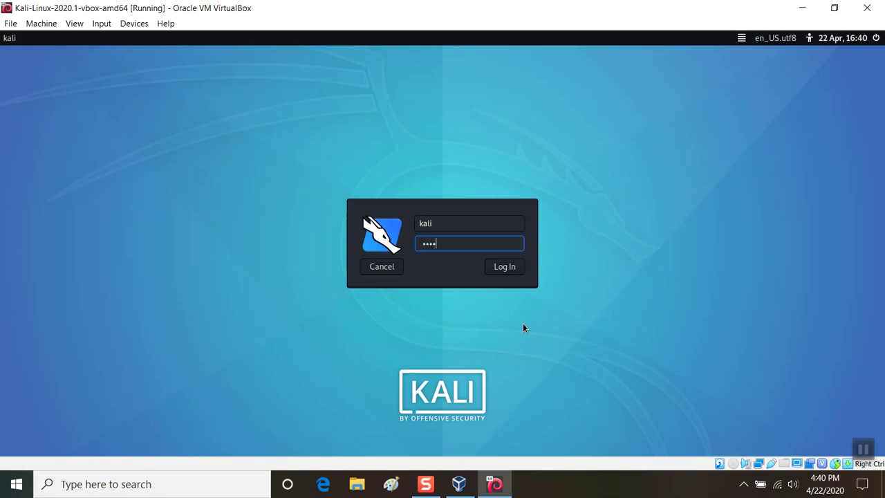
key("Return")
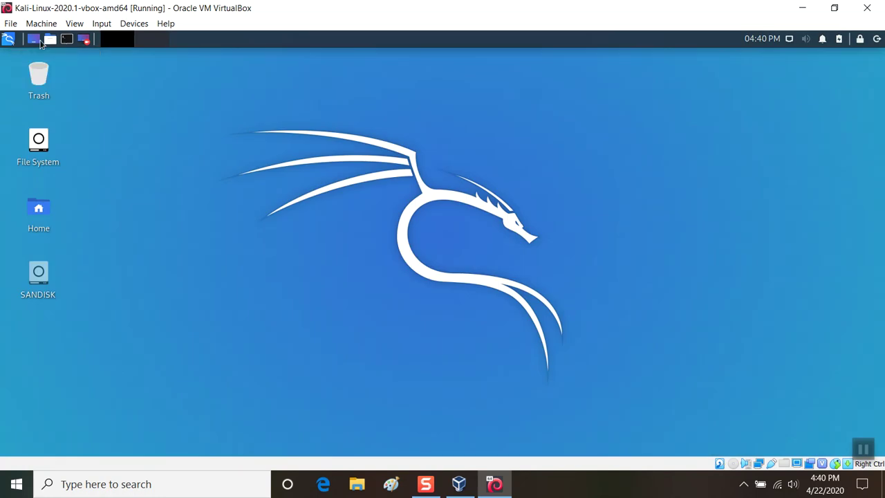
left_click(9, 39)
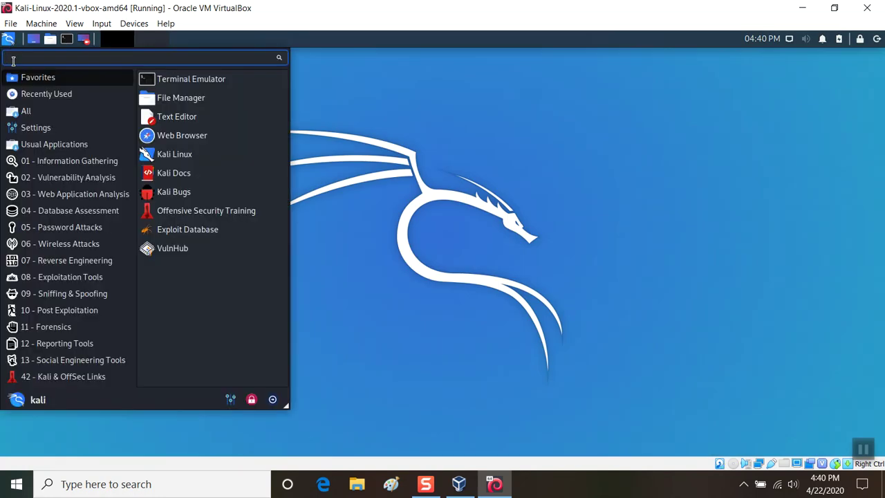
- Open a Terminal Emulator and become root with sudo su
left_click(53, 329)
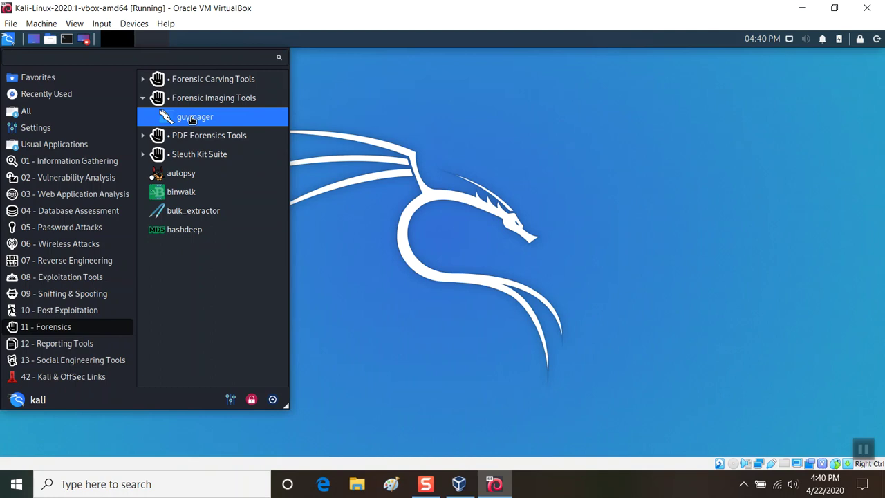
left_click(339, 70)
left_click(67, 43)
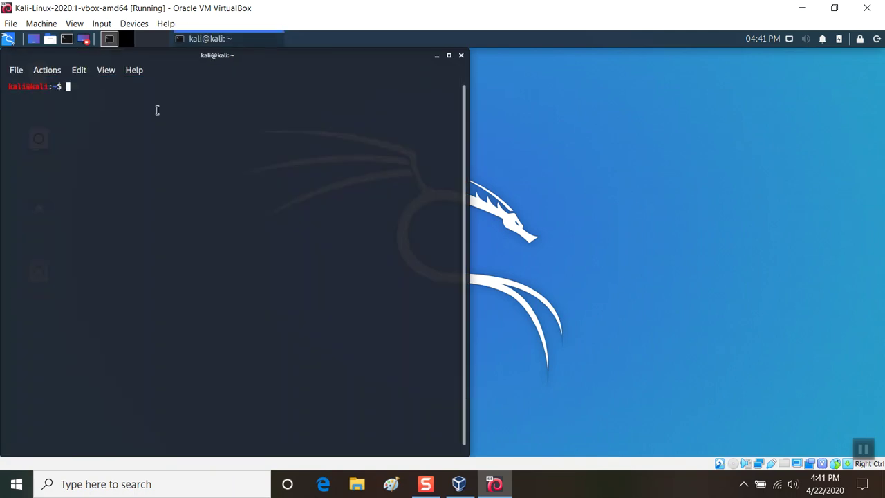
type("sudo su")
key("Return")
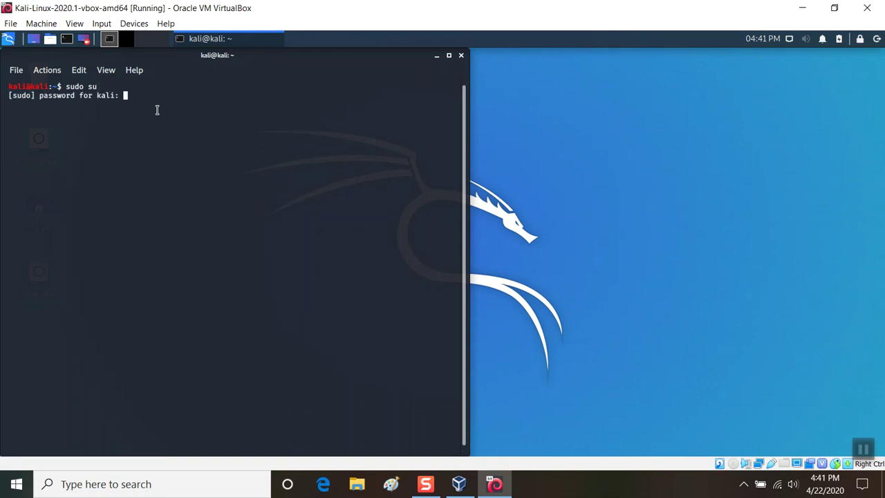
key("Return")
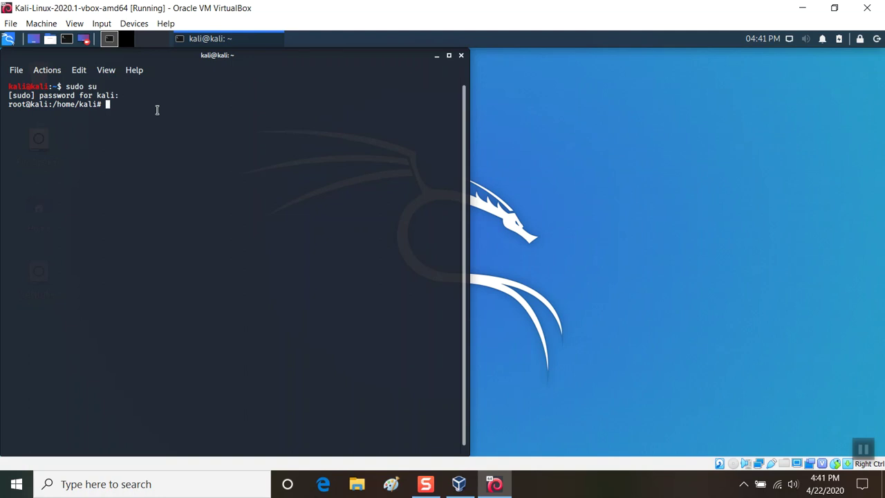
- Launch guymager and bring up the actions for the 1.1GB /dev/sdb disk
type("guymager")
key("Return")
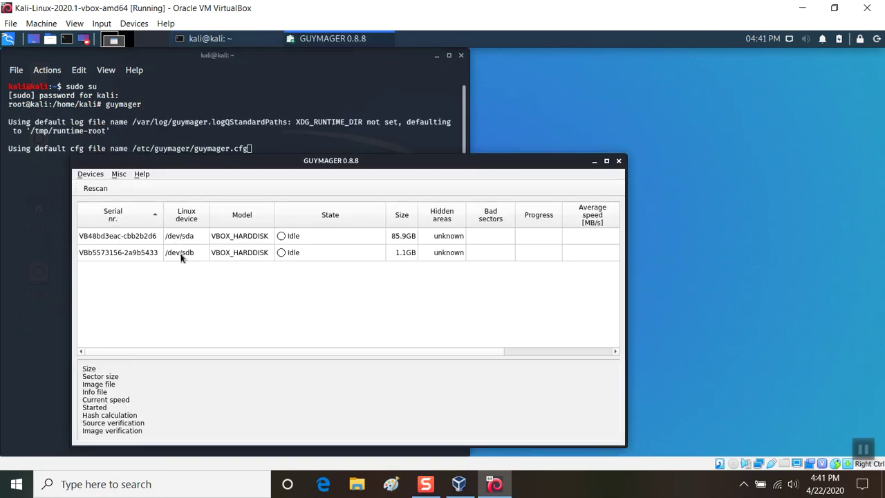
left_click(372, 254)
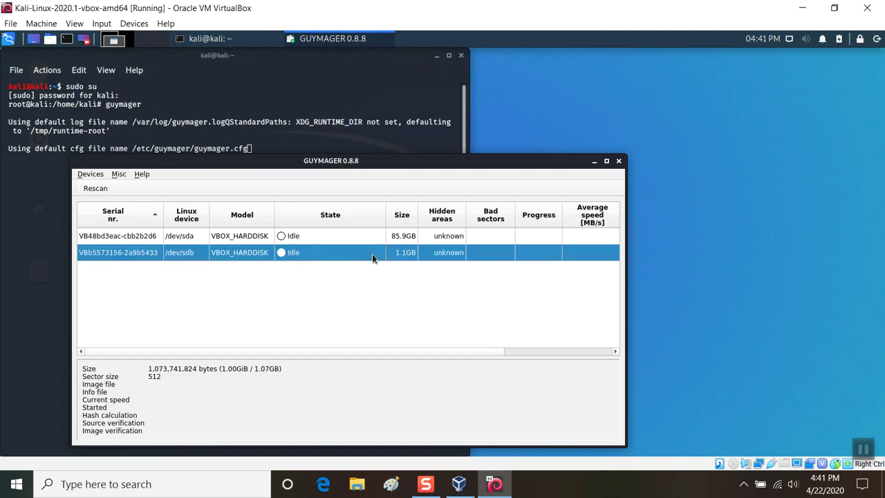
right_click(372, 253)
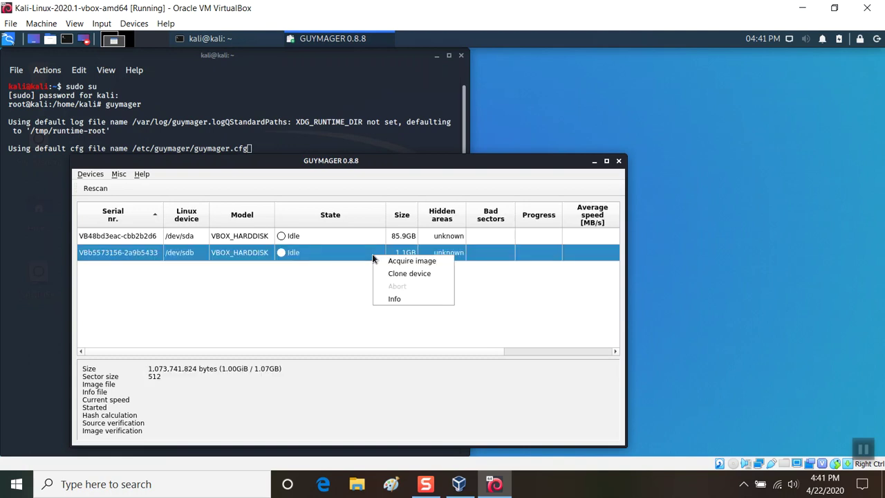
- Set up acquiring /dev/sdb as a Linux dd raw image with /tmp/ as the image directory
left_click(384, 260)
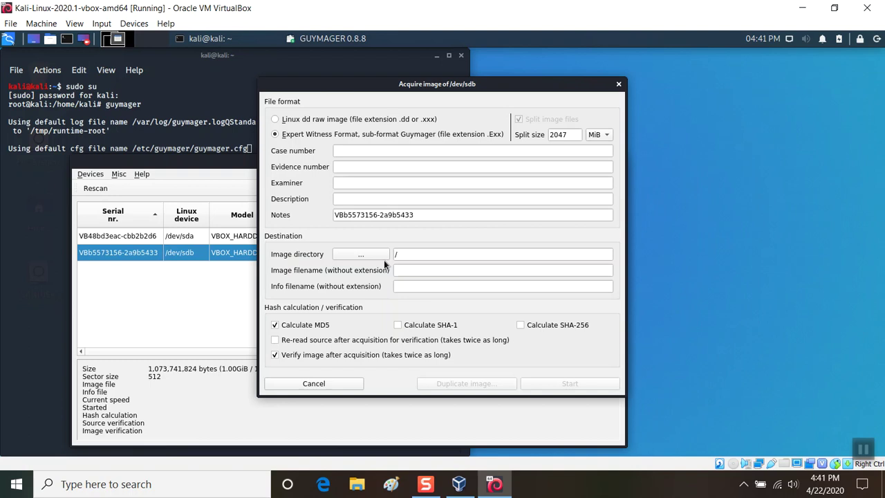
left_click(305, 121)
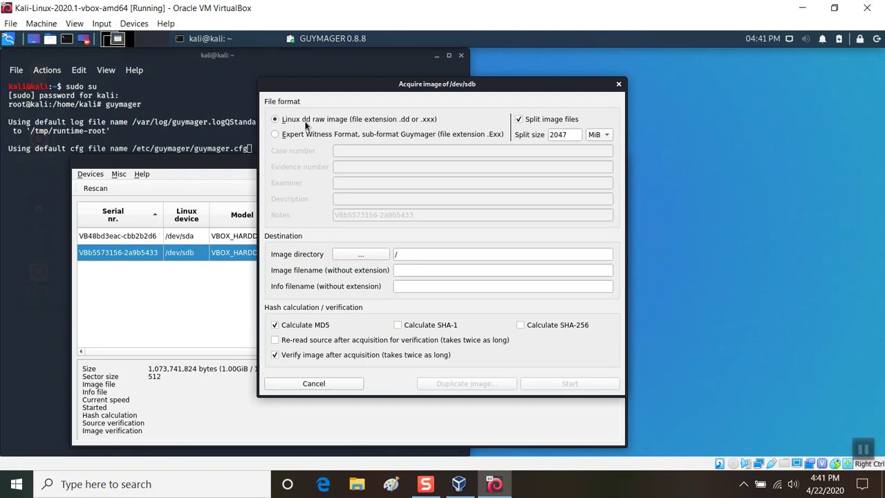
left_click(361, 256)
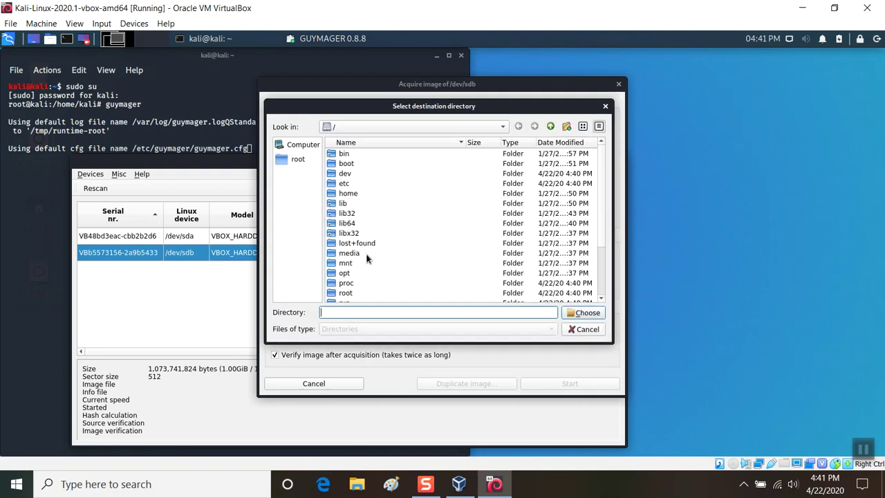
scroll(366, 258, "down", 3)
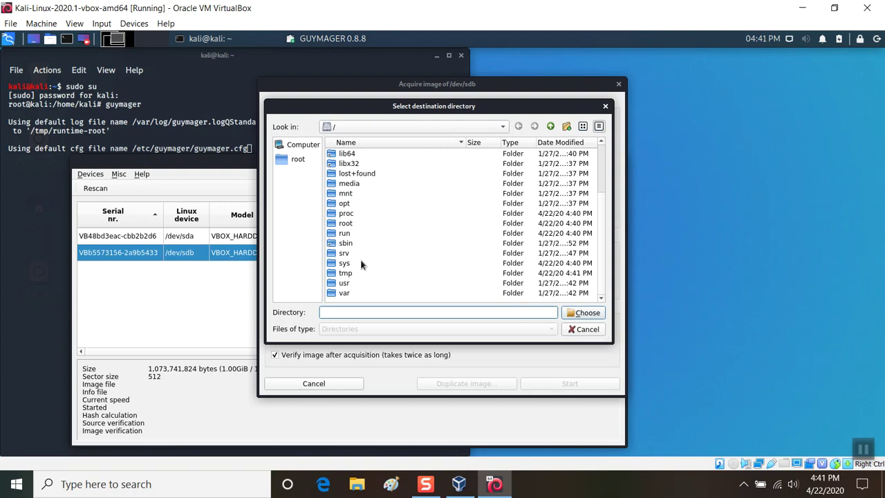
double_click(353, 272)
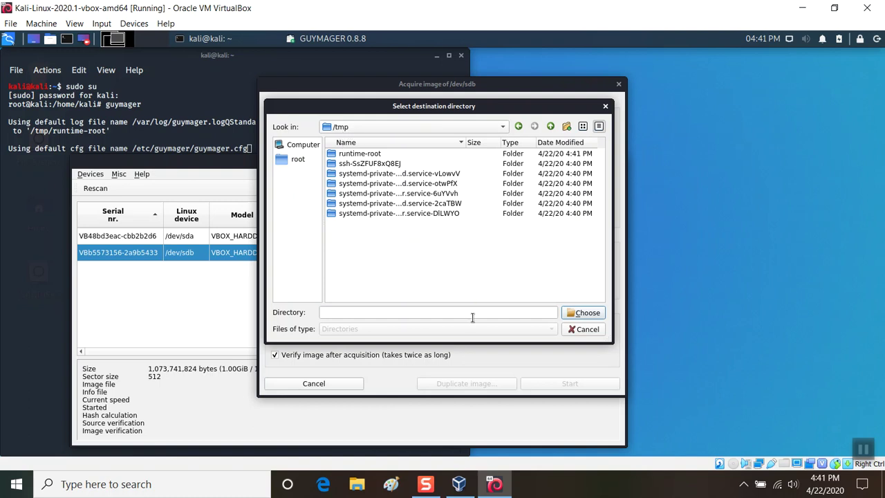
left_click(585, 312)
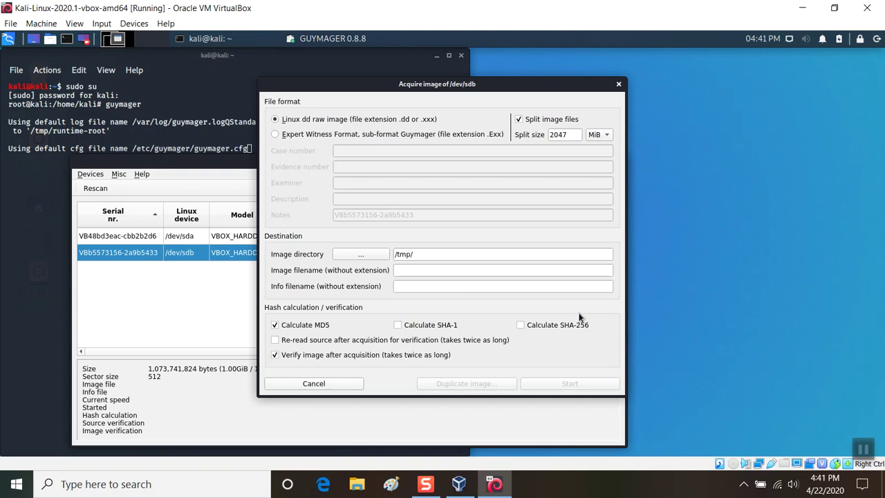
- Name the image USBImg02, add SHA-1 hashing, and start acquisition to Finished - Verified & ok
left_click(440, 273)
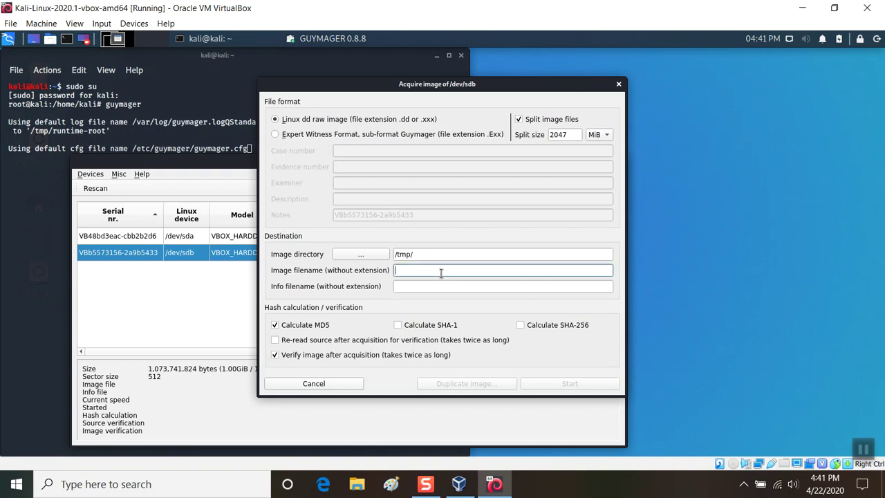
type("US")
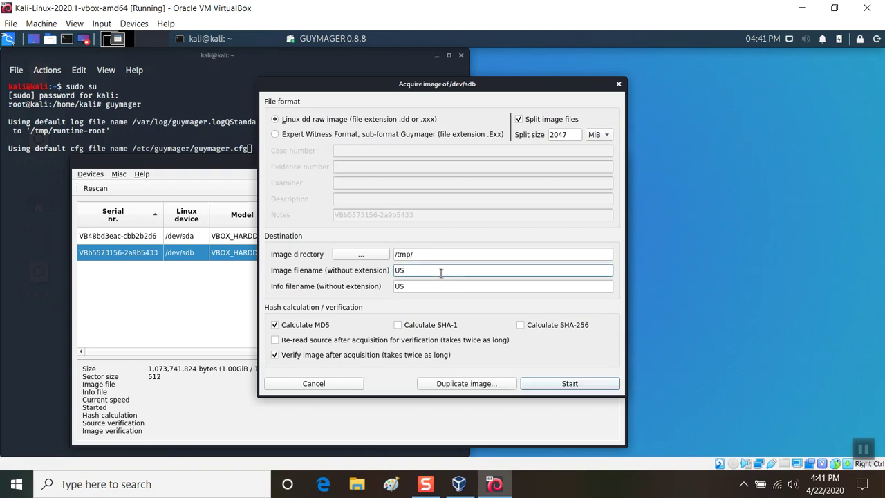
type("BImg02")
left_click(398, 325)
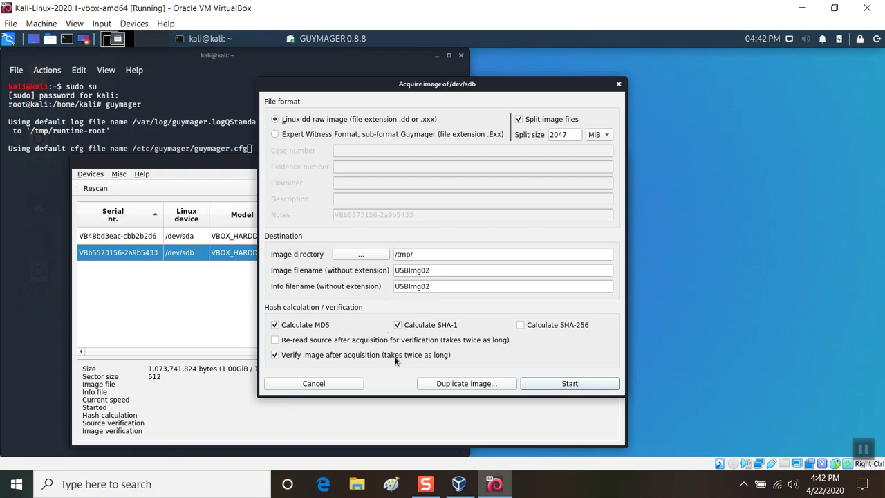
left_click(538, 386)
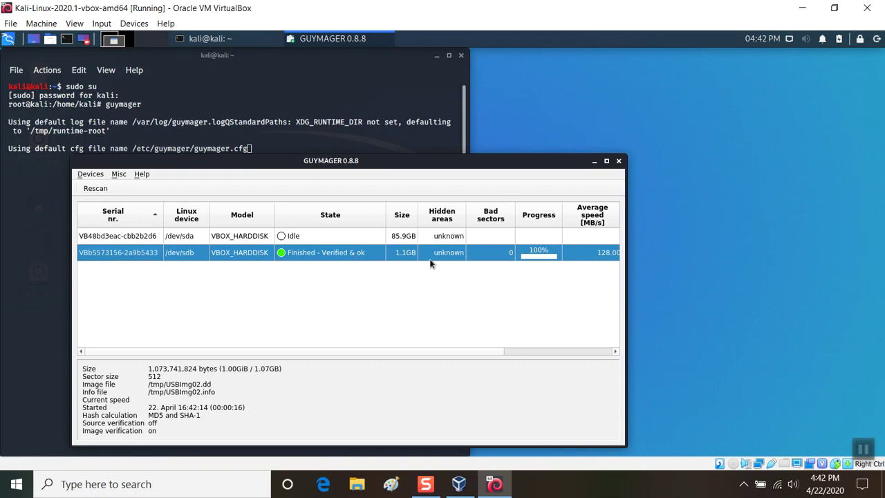
- Close Guymager, then exit the root shell and the terminal
left_click(618, 161)
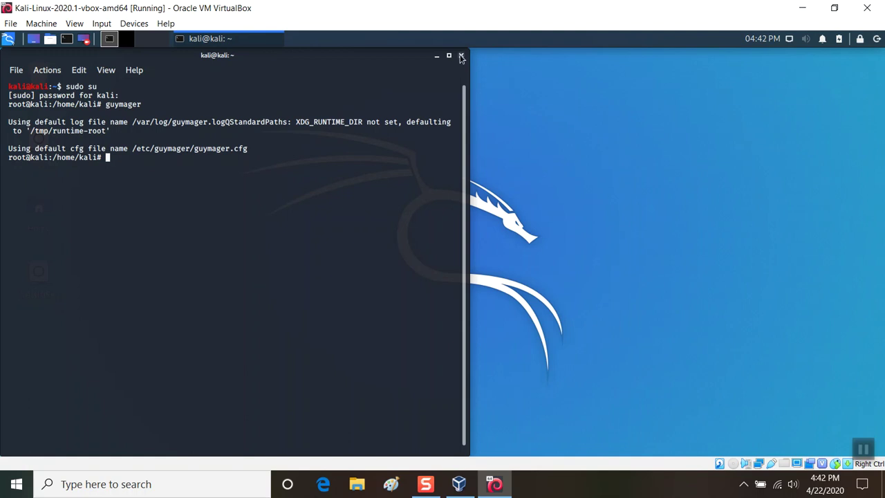
type("exit")
key("Return")
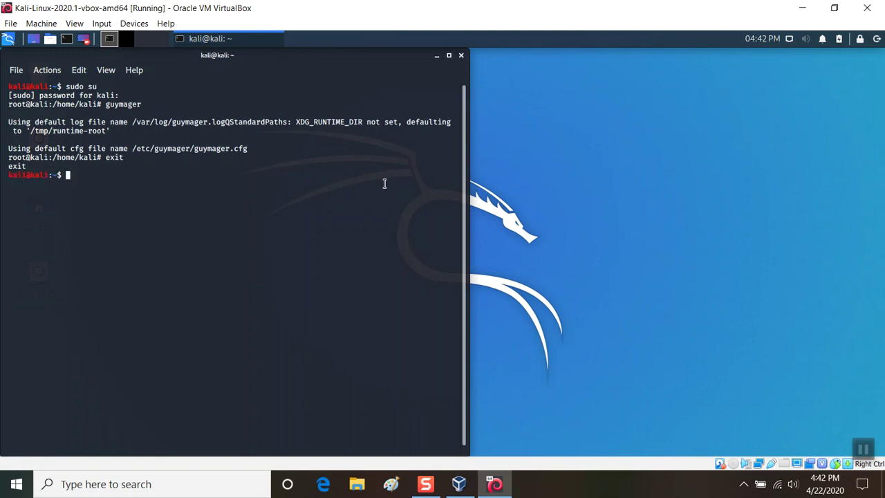
type("exit")
key("Return")
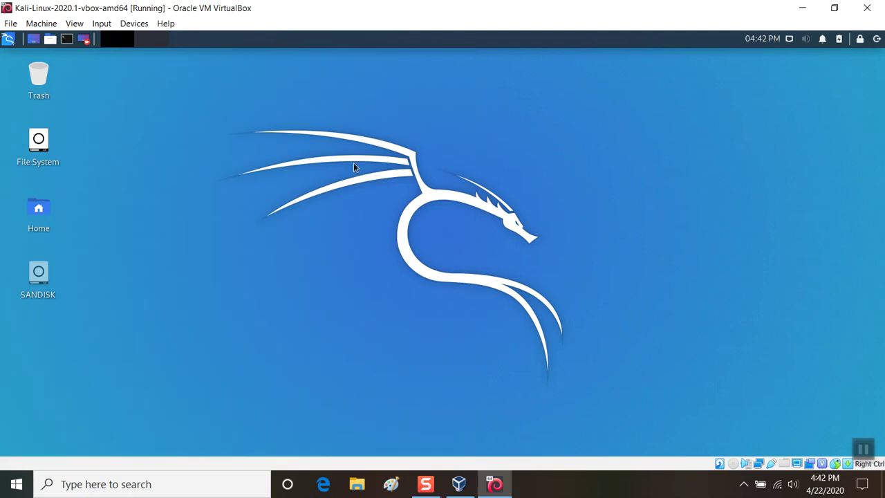
- Open Thunar File Manager and browse to /tmp via File System
left_click(49, 43)
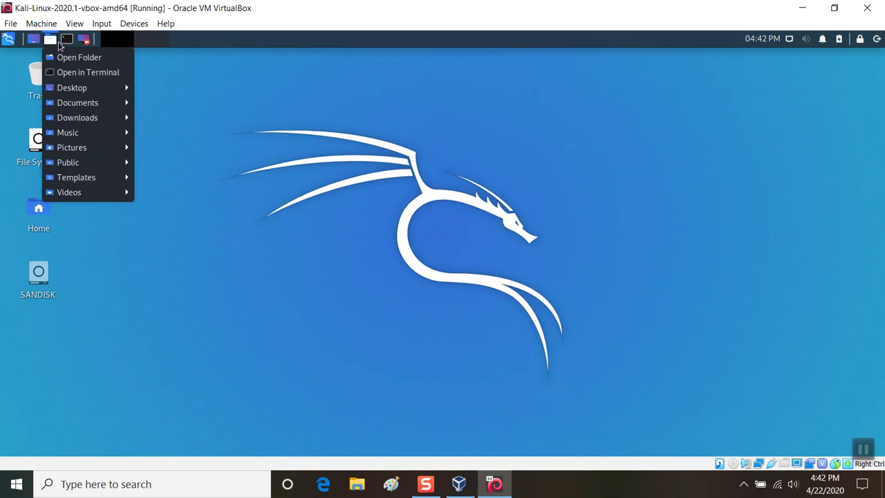
left_click(68, 58)
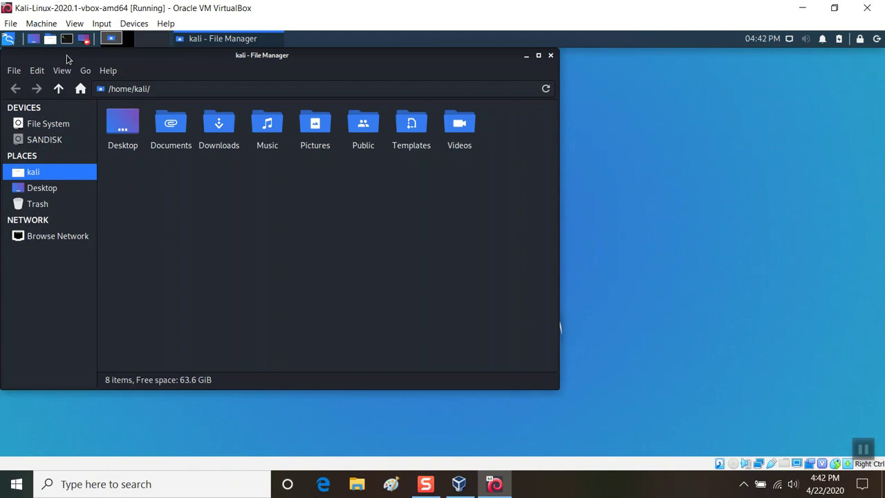
left_click(47, 127)
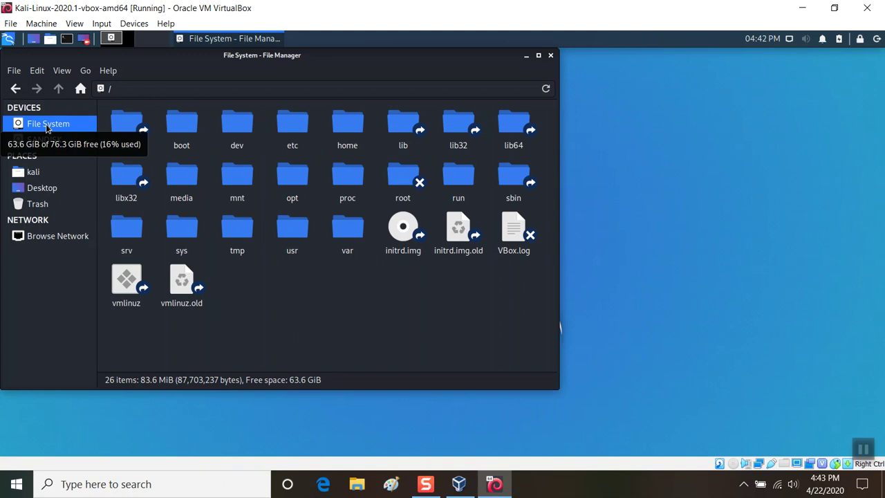
double_click(244, 232)
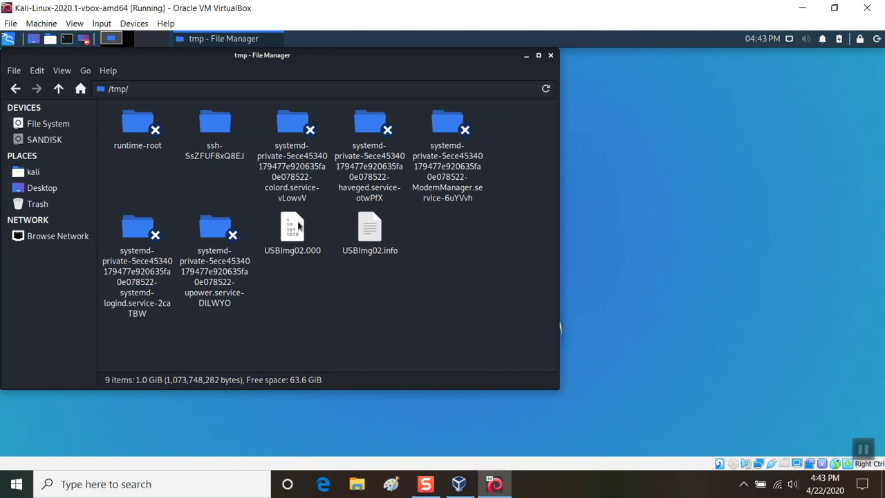
- Bring up the Open With Other Application chooser for USBImg02.info
left_click(364, 230)
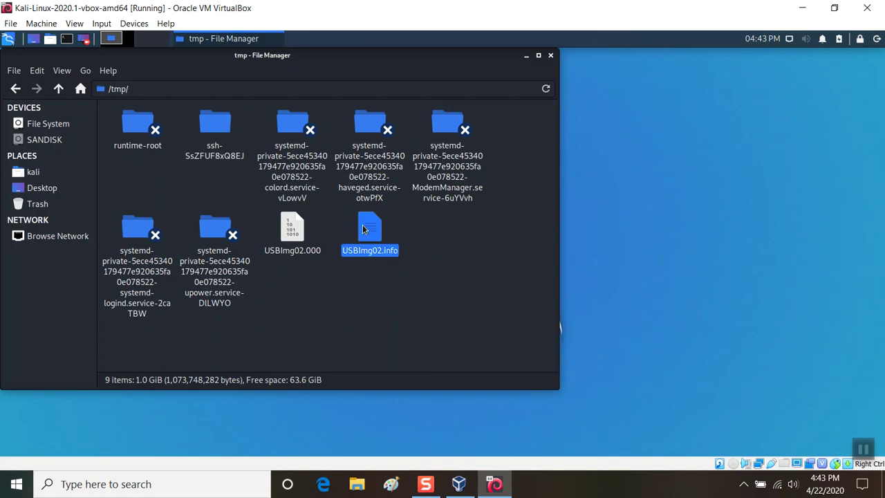
right_click(364, 230)
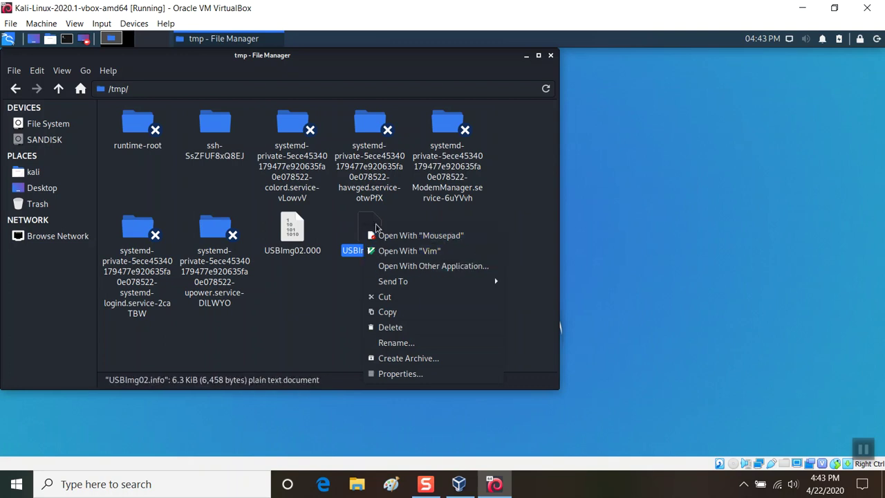
left_click(389, 266)
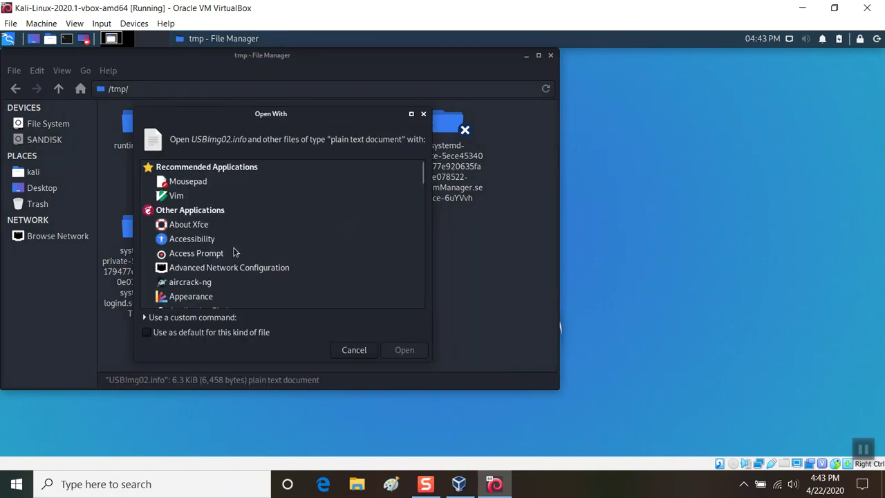
- Find Vim in the application list and open USBImg02.info with it
scroll(234, 253, "down", 5)
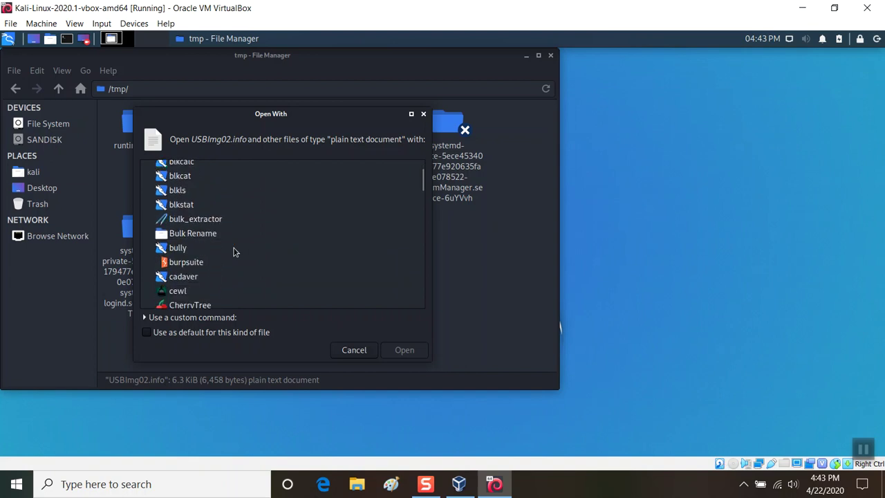
scroll(234, 252, "down", 5)
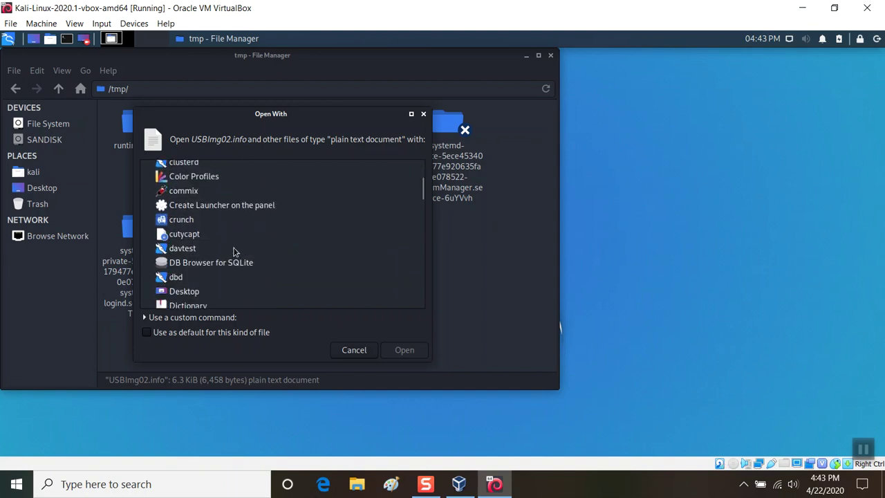
scroll(233, 252, "down", 4)
scroll(233, 253, "down", 5)
scroll(234, 252, "down", 5)
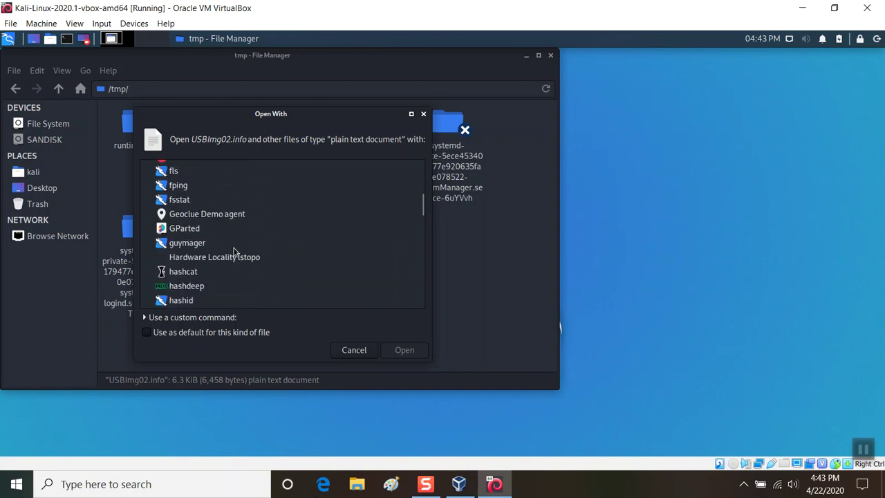
scroll(233, 252, "down", 4)
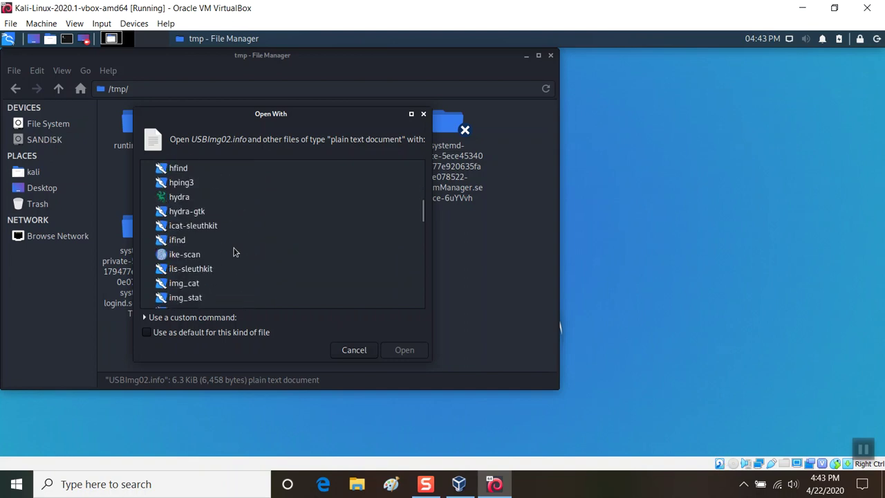
scroll(234, 252, "down", 5)
left_click(233, 248)
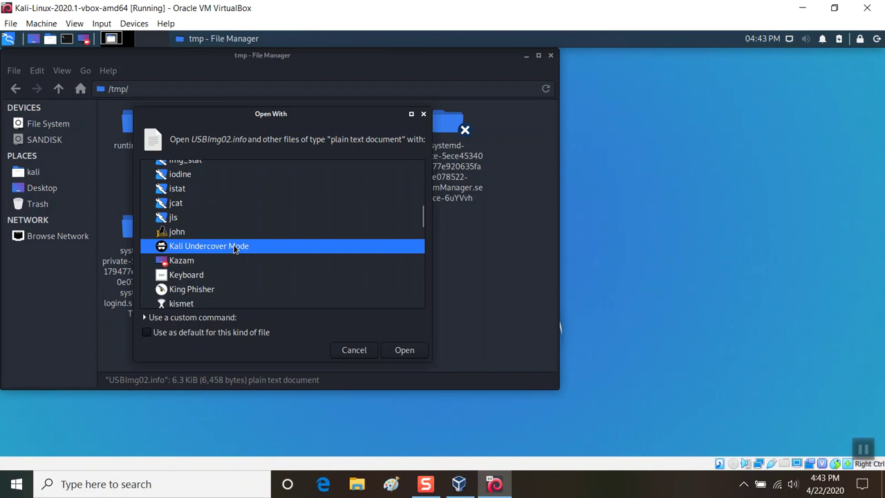
scroll(234, 250, "down", 10)
scroll(233, 249, "down", 3)
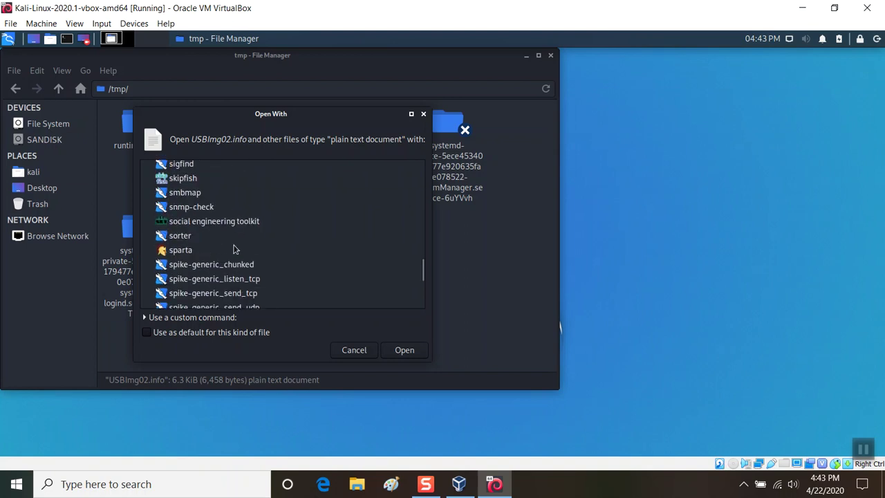
scroll(233, 249, "up", 8)
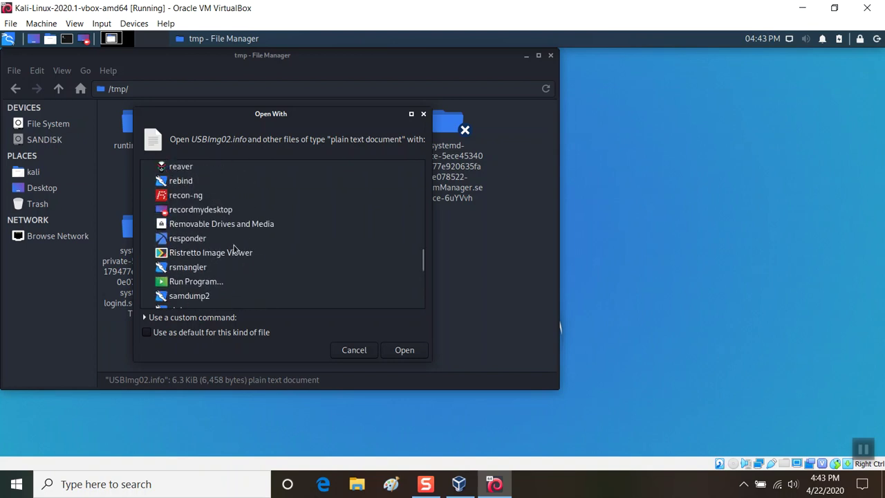
scroll(234, 249, "up", 5)
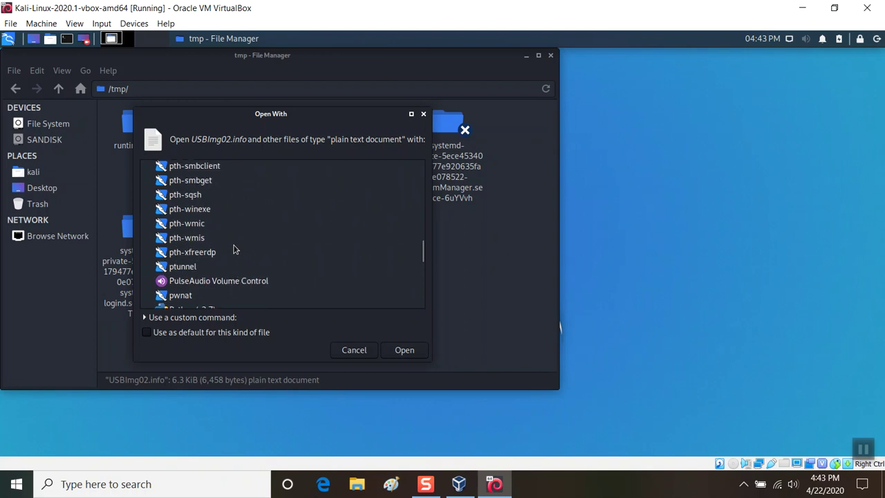
scroll(233, 248, "up", 4)
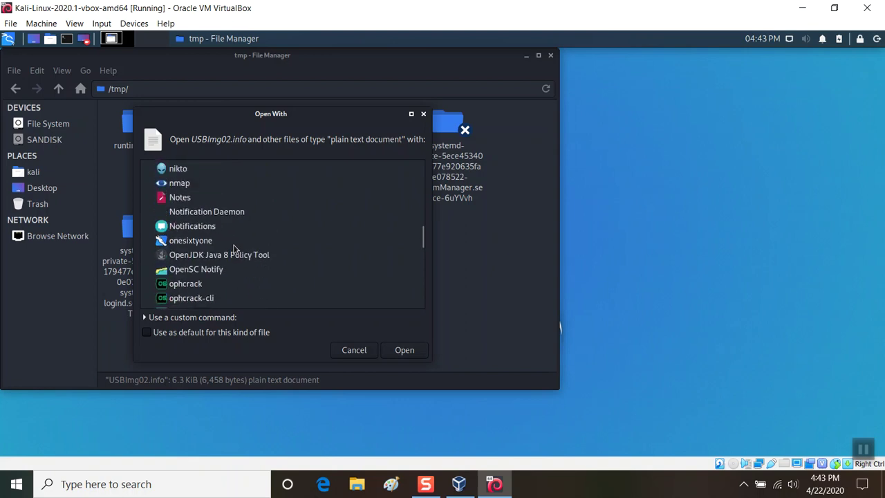
scroll(234, 249, "down", 3)
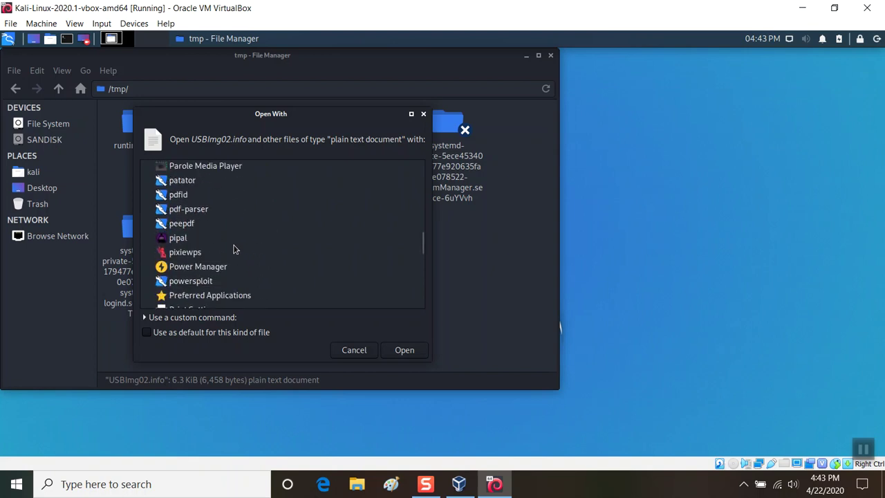
scroll(233, 249, "up", 3)
scroll(234, 249, "up", 3)
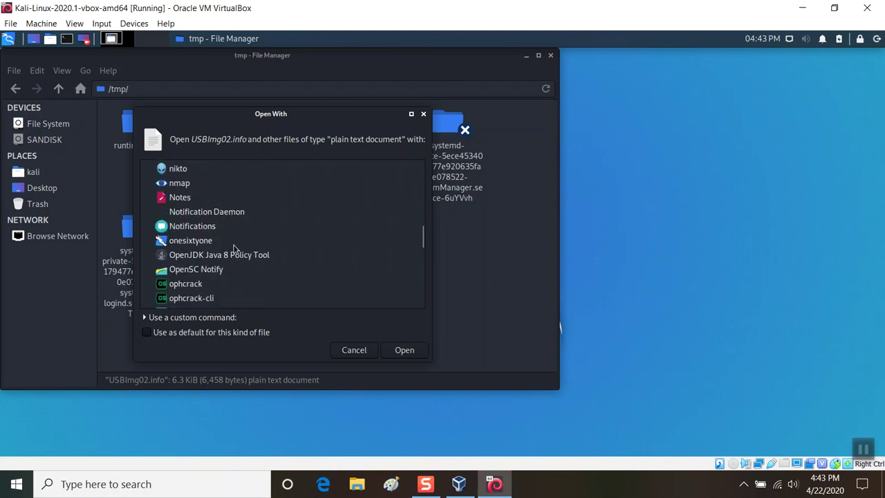
scroll(234, 249, "up", 20)
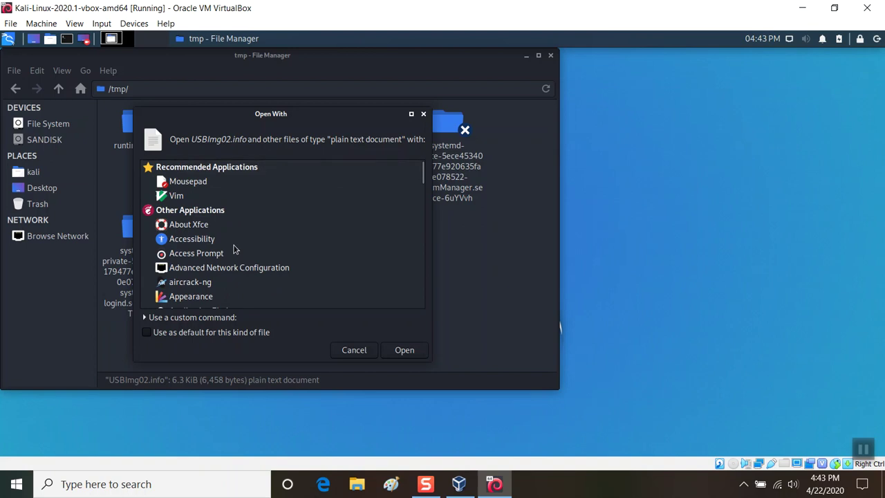
double_click(184, 197)
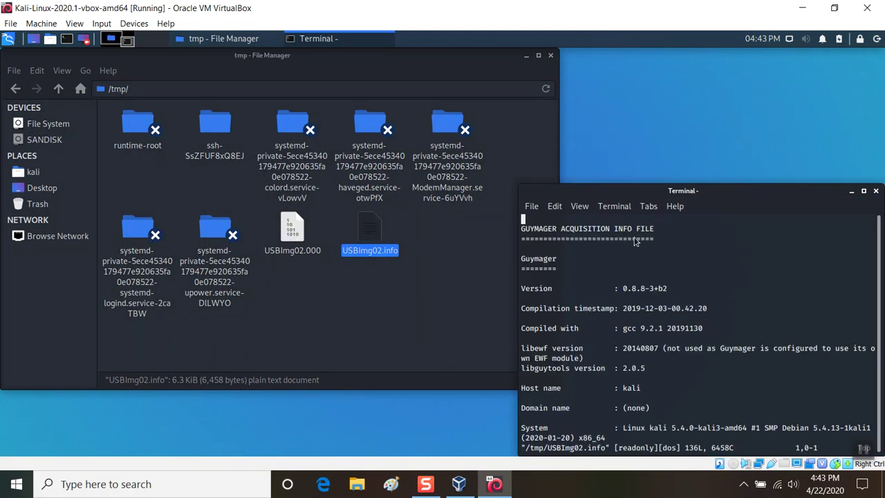
- Reposition and widen the Vim terminal, then scroll to the MD5/SHA-1 hashes and verification result
left_click_drag(623, 193, 506, 146)
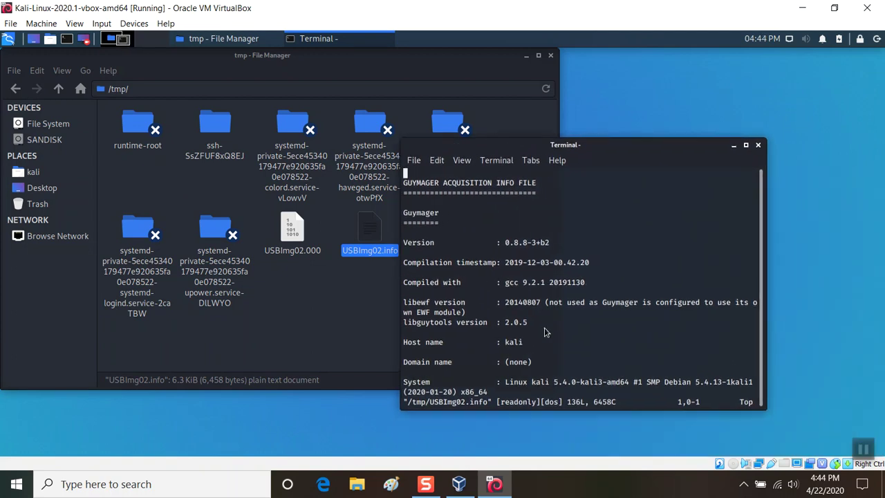
scroll(544, 318, "down", 8)
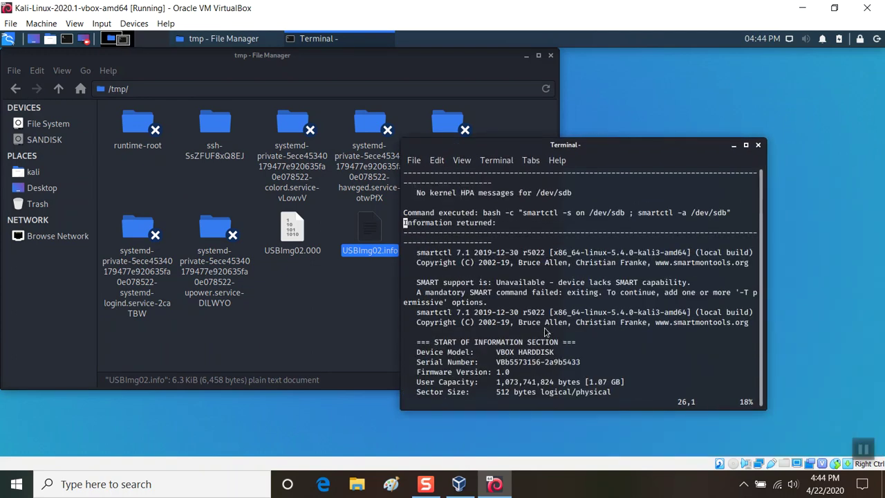
scroll(543, 331, "down", 3)
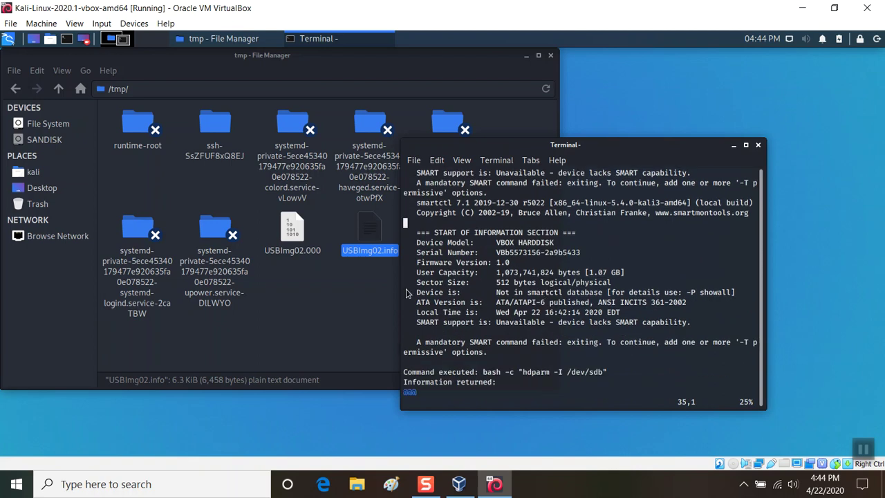
left_click_drag(404, 288, 155, 284)
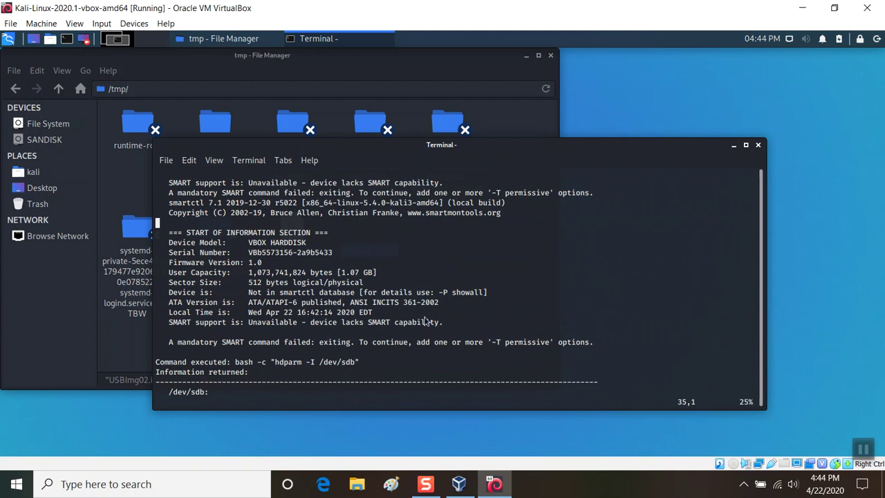
scroll(443, 334, "down", 9)
scroll(443, 336, "down", 5)
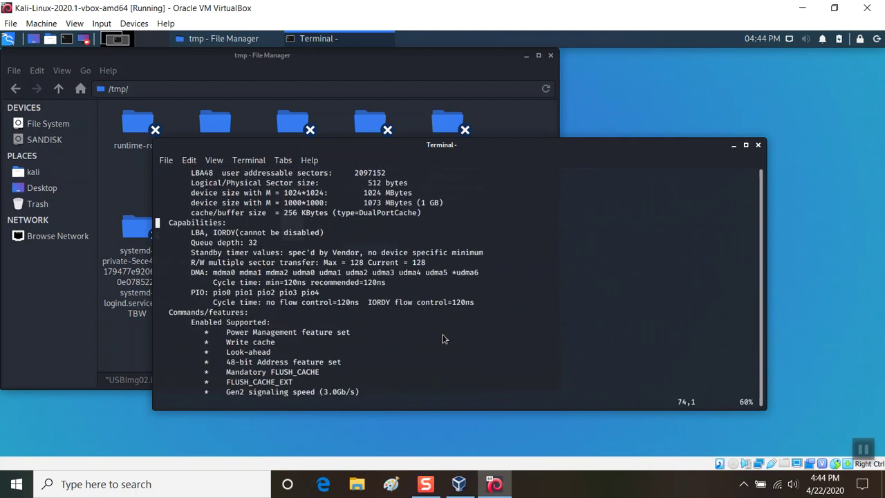
scroll(442, 339, "down", 10)
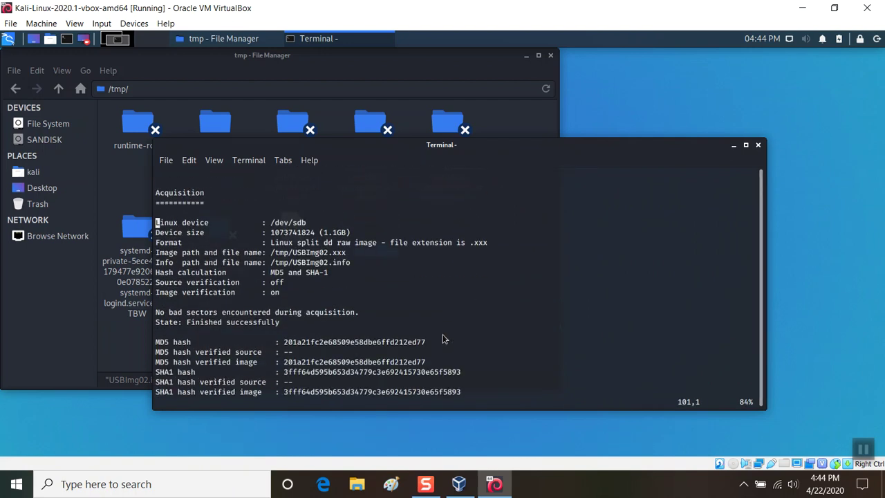